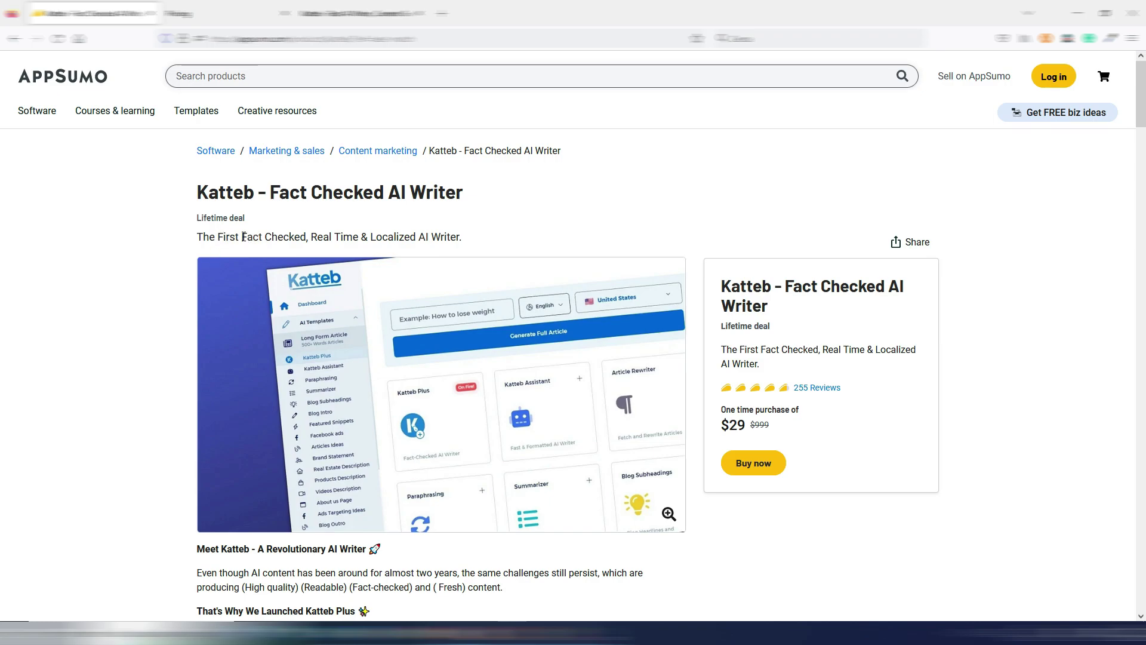
- Highlight 'Fact Checked' and 'Localized AI Writer' in the AppSumo tagline
left_click_drag(242, 237, 307, 237)
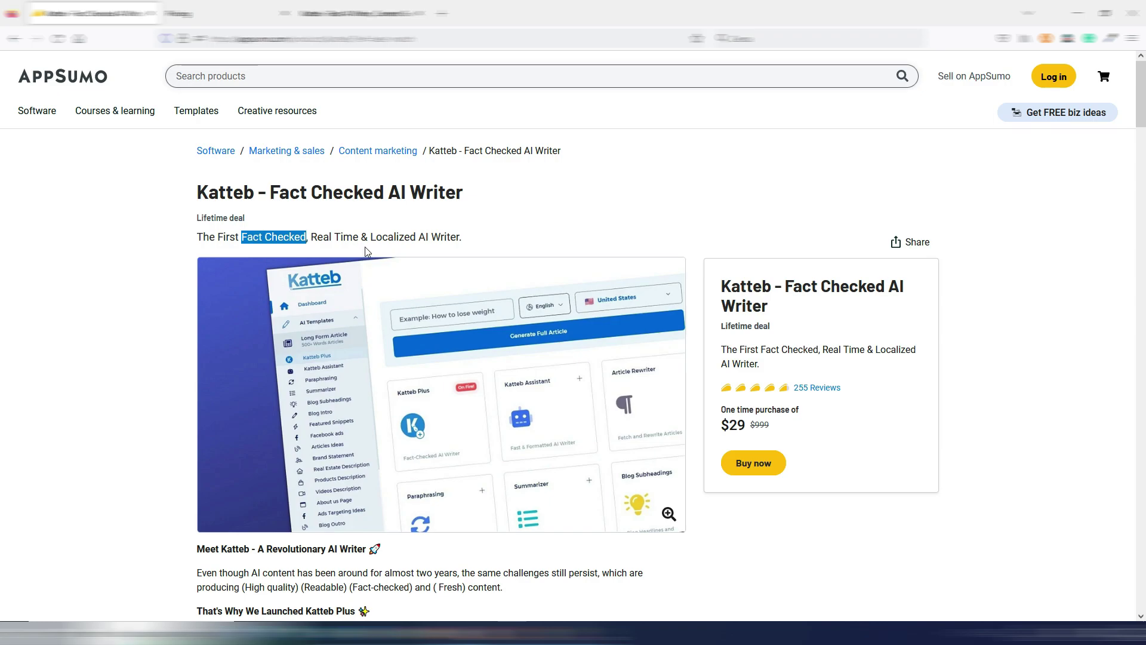
left_click_drag(371, 236, 457, 237)
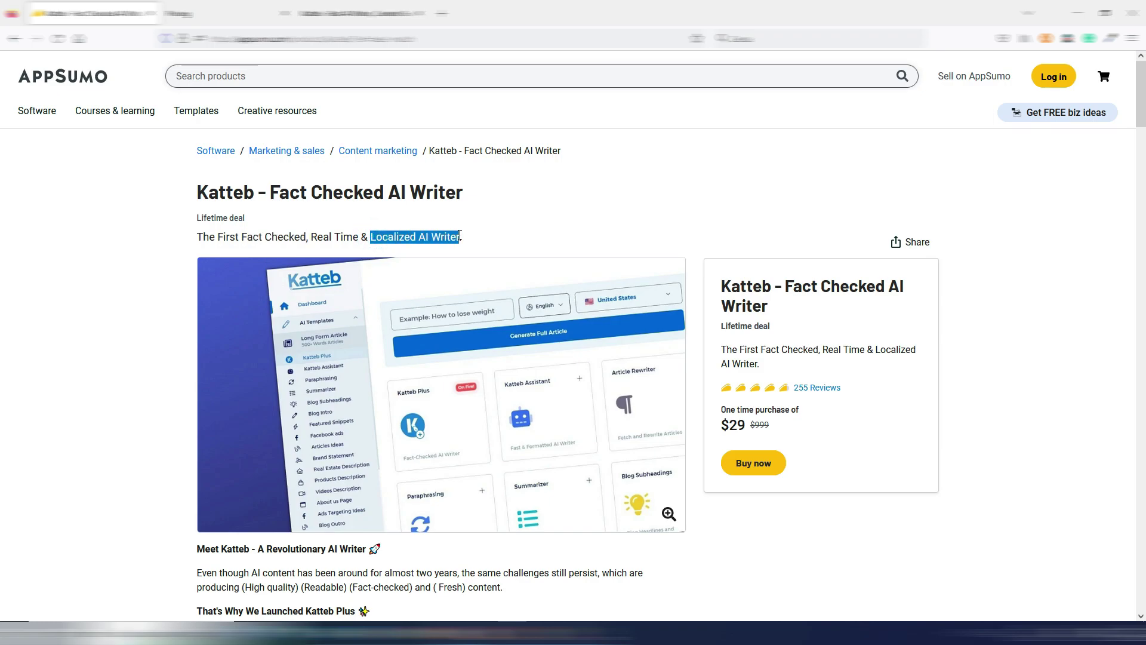
left_click(478, 236)
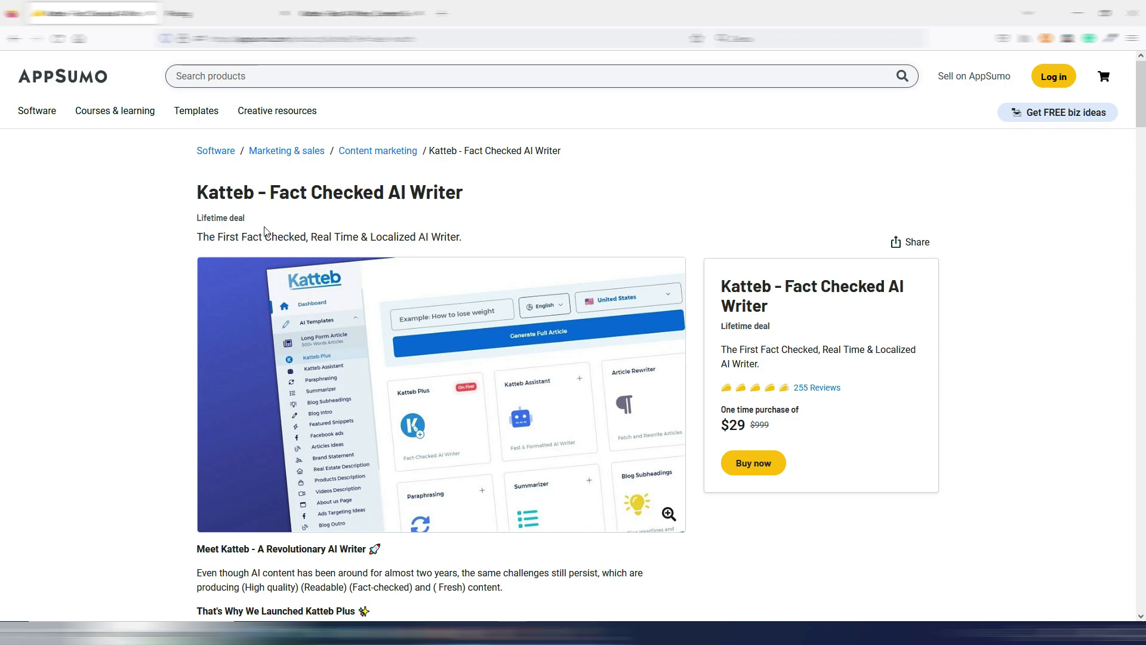
left_click_drag(241, 237, 306, 237)
left_click(306, 232)
- Scroll down to the Single plan card: $29 one-time, 15,000 words per month
scroll(124, 488, "down", 1)
scroll(125, 488, "down", 4)
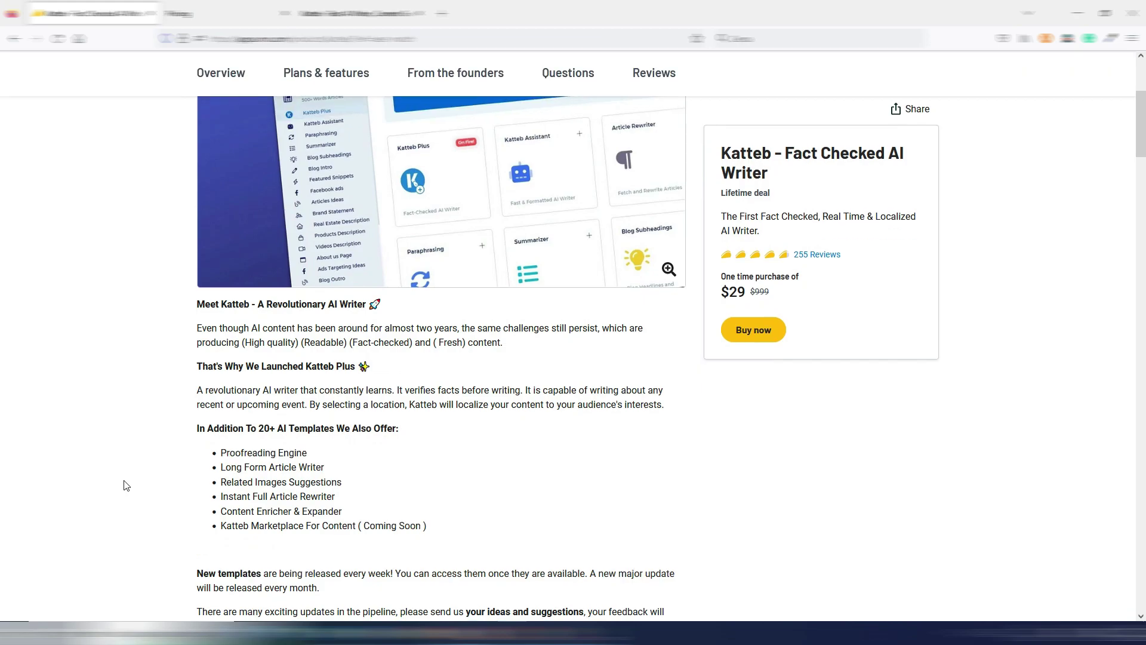
scroll(125, 486, "down", 4)
scroll(123, 482, "down", 3)
scroll(123, 481, "down", 3)
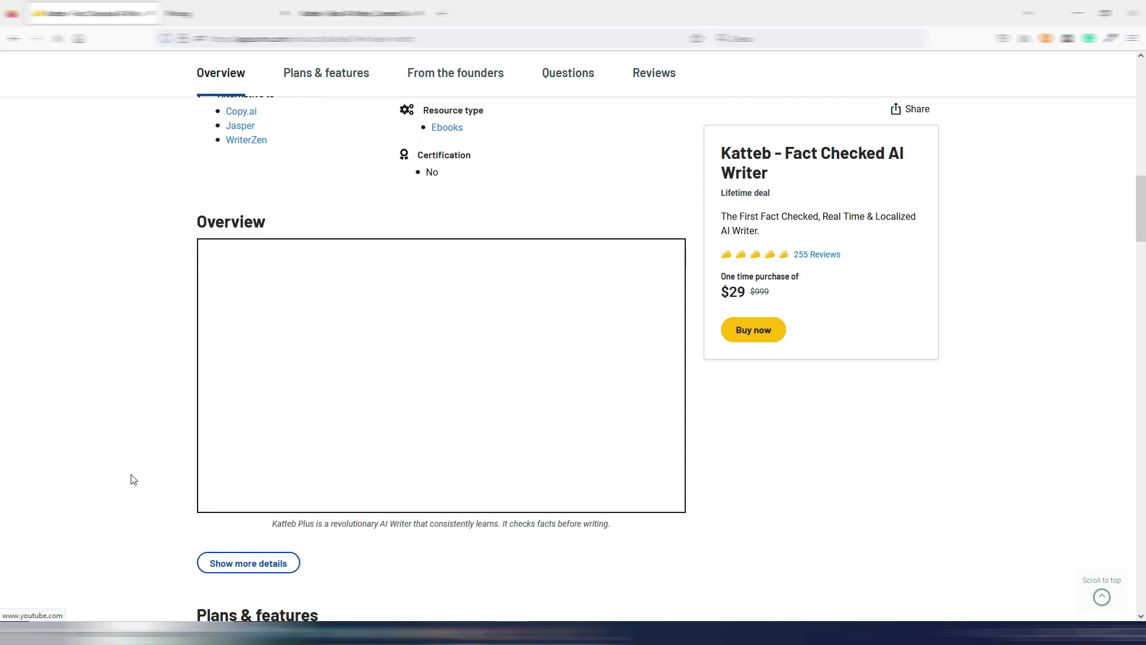
scroll(130, 479, "down", 4)
scroll(154, 471, "down", 5)
scroll(154, 470, "down", 1)
scroll(154, 470, "down", 1)
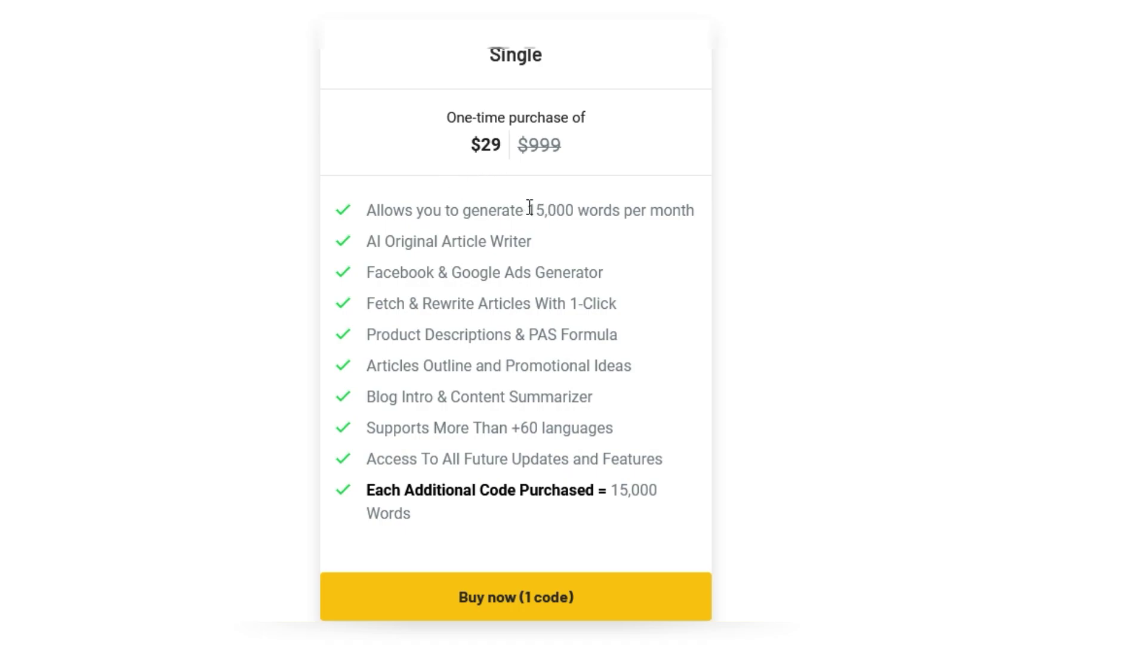
left_click_drag(527, 210, 575, 209)
left_click(623, 234)
mouse_move(611, 489)
left_mouse_down()
mouse_move(663, 491)
mouse_move(665, 505)
left_mouse_up()
left_click(679, 492)
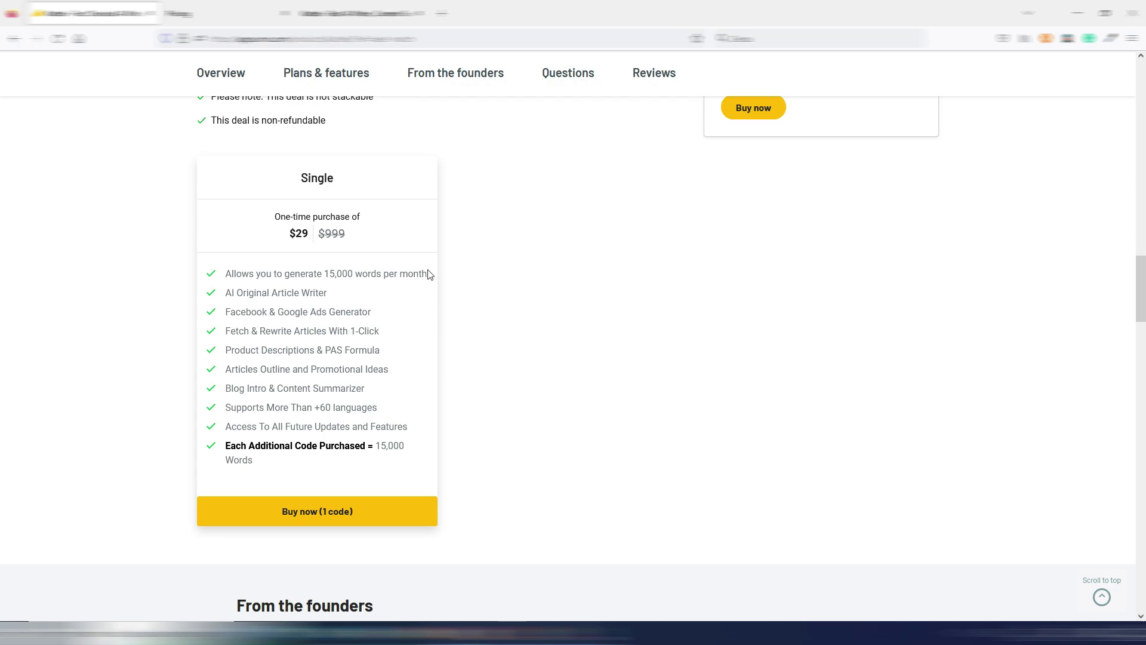
- Multiply the $29 price by 3 codes in Calculator, getting 87, then close it
left_click_drag(425, 236, 296, 234)
left_click(647, 474)
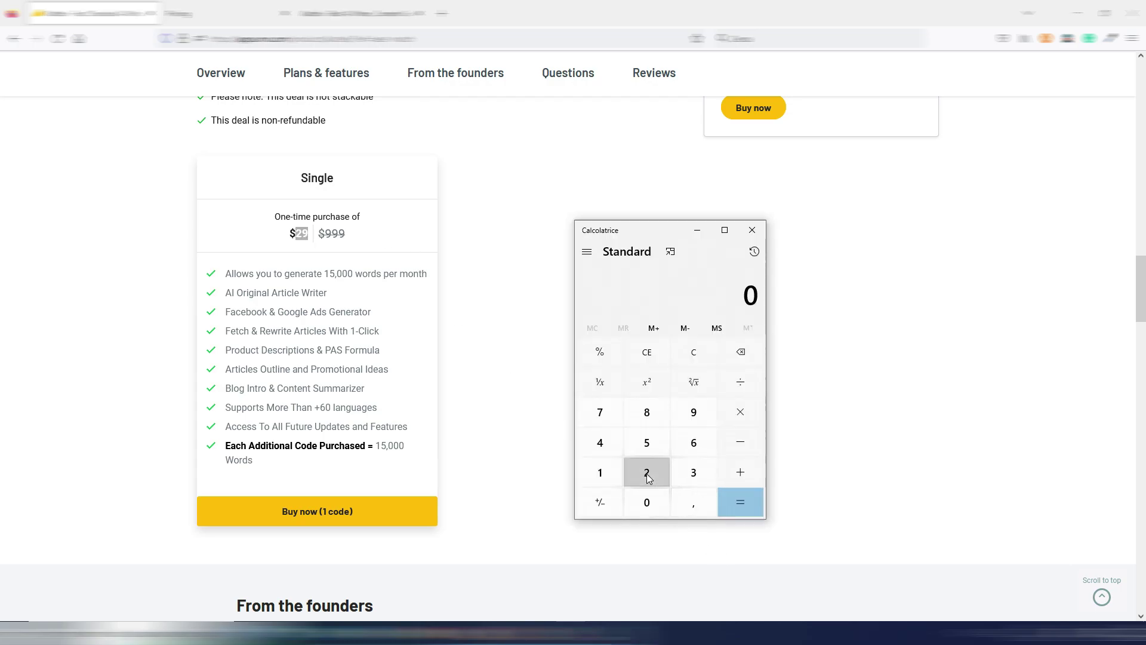
left_click(693, 420)
left_click(743, 412)
left_click(691, 485)
left_click(736, 502)
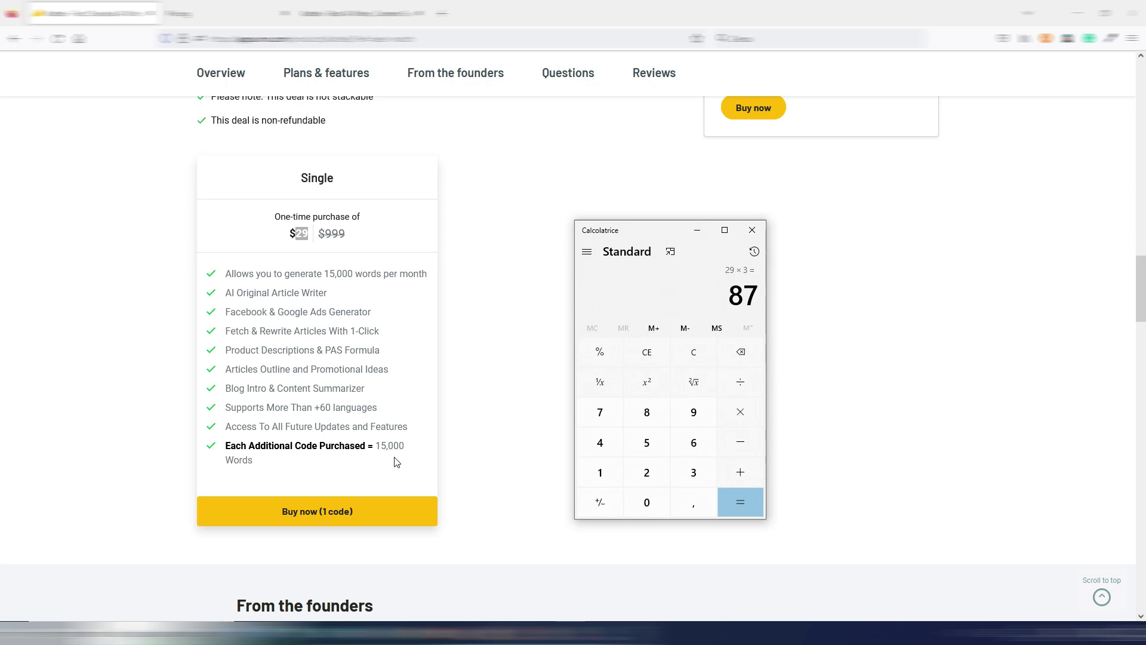
left_click(759, 228)
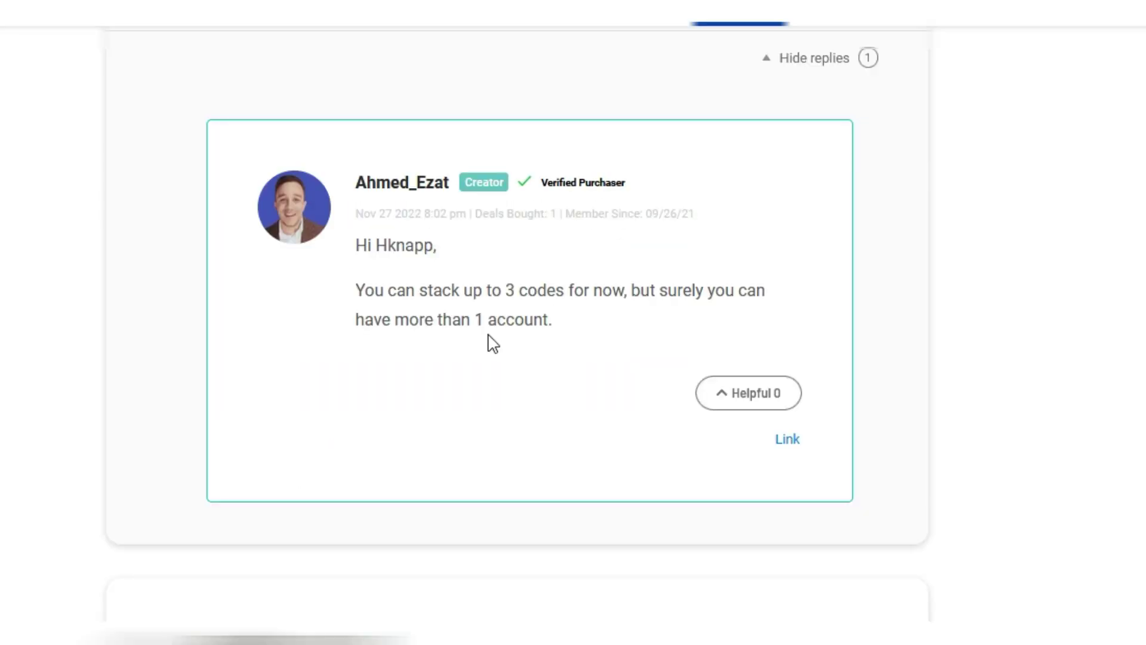
- Highlight the creator's note about having more than one account
left_click_drag(357, 320, 548, 321)
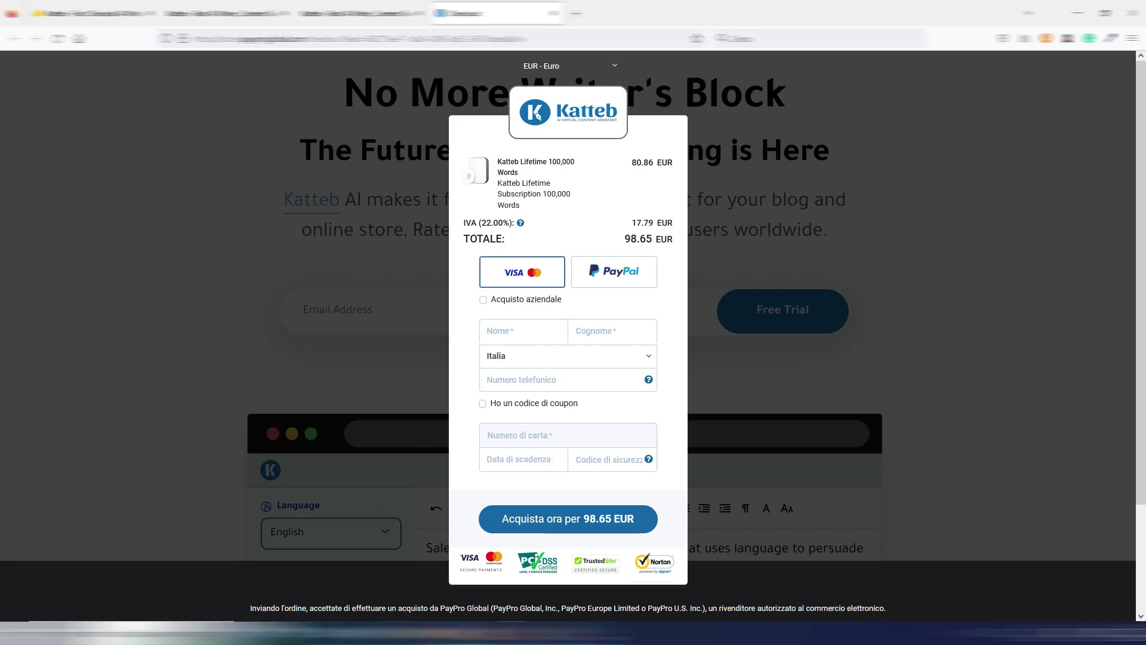
- Close the Katteb lifetime checkout tab to return to the AppSumo deal
key("alt+Tab")
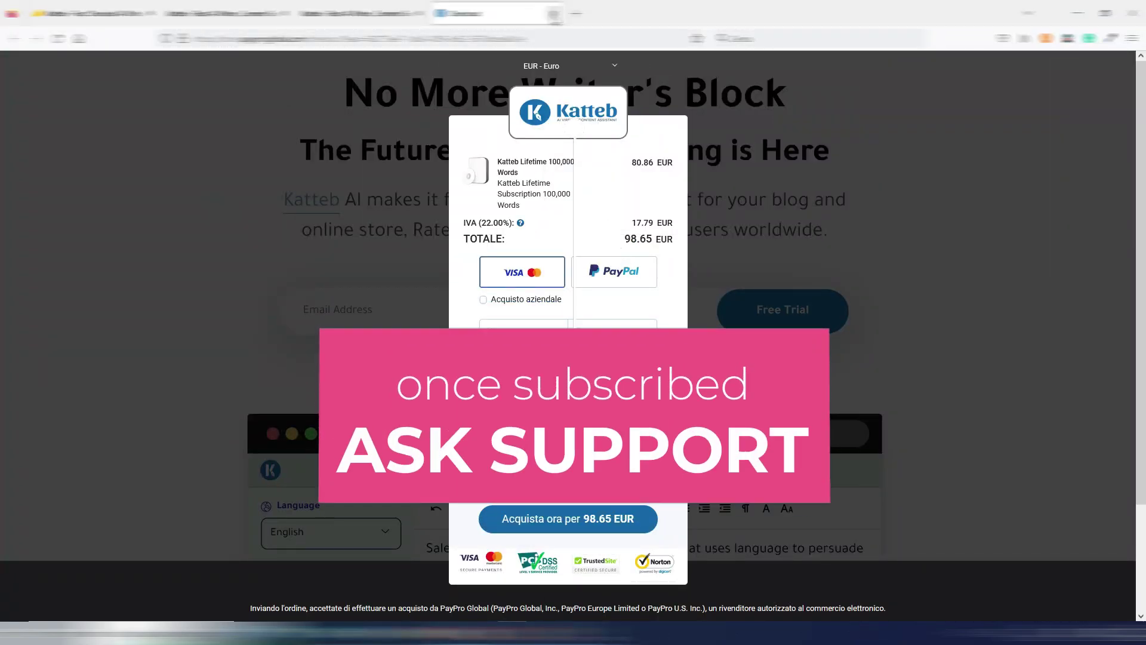
left_click(554, 13)
- Return to the AppSumo Single plan card, then switch to the Katteb homepage tab
left_click(93, 13)
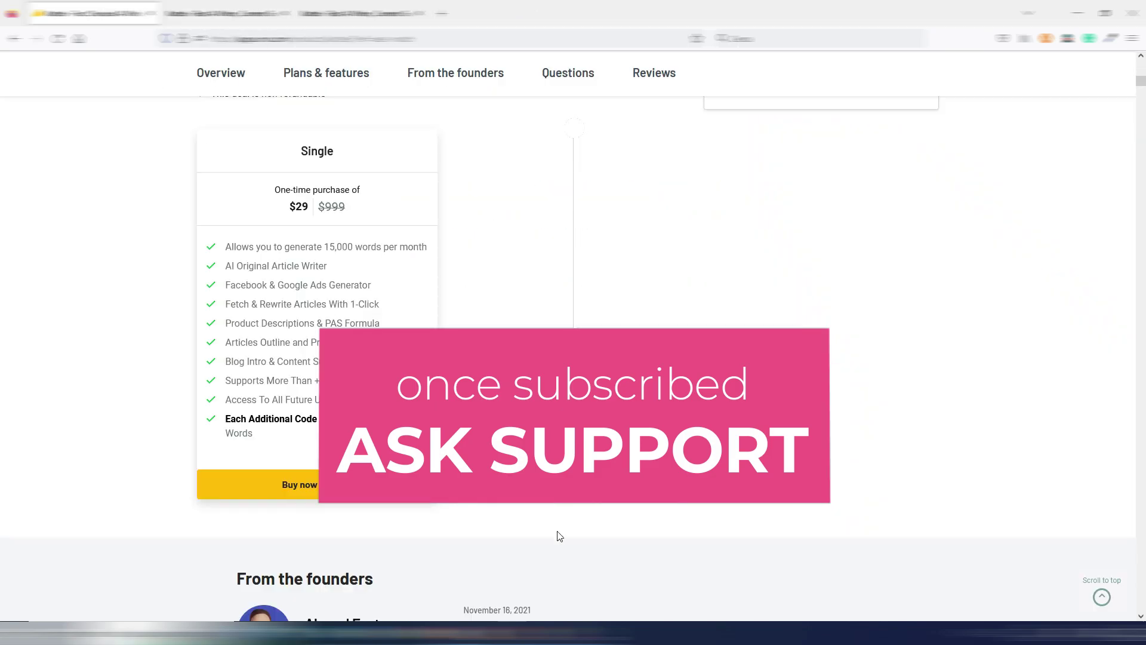
scroll(564, 411, "down", 5)
scroll(564, 411, "up", 4)
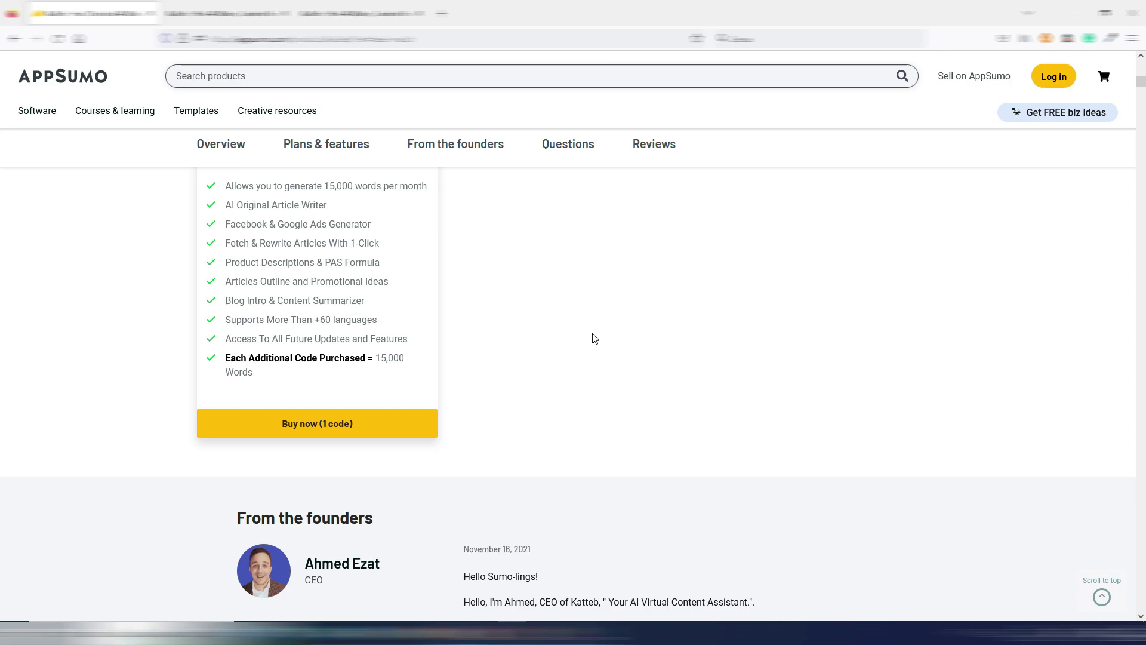
scroll(594, 338, "up", 2)
scroll(594, 338, "up", 2)
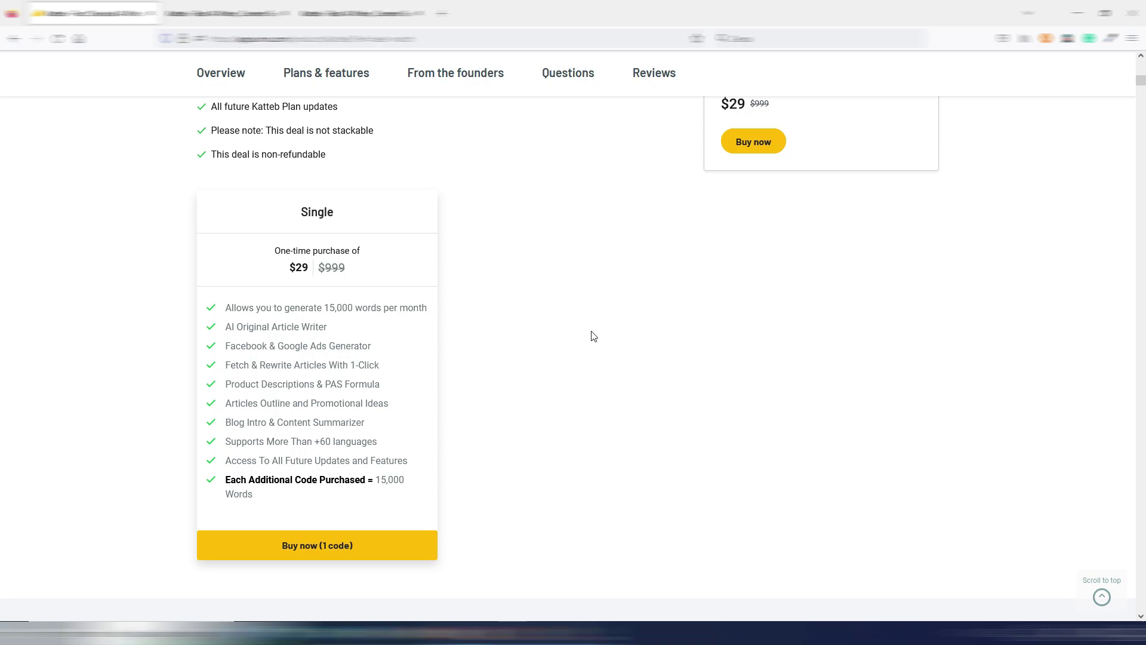
left_click(220, 15)
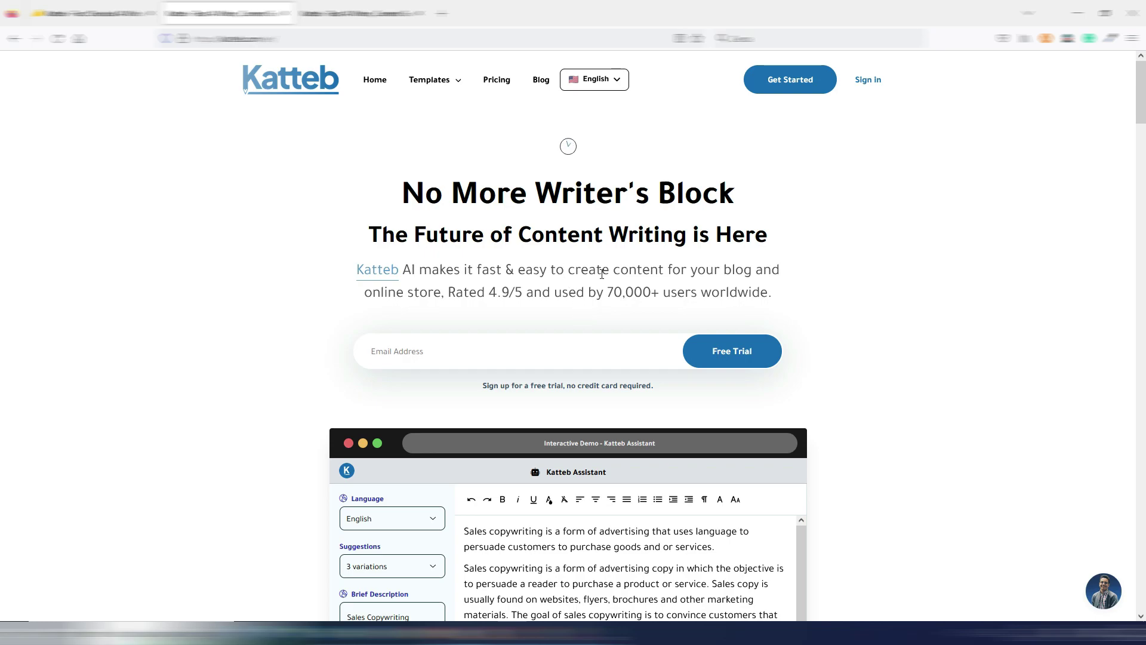
- Open Katteb's Pricing page and highlight the Beginners plan's $15 / Monthly price
left_click(500, 80)
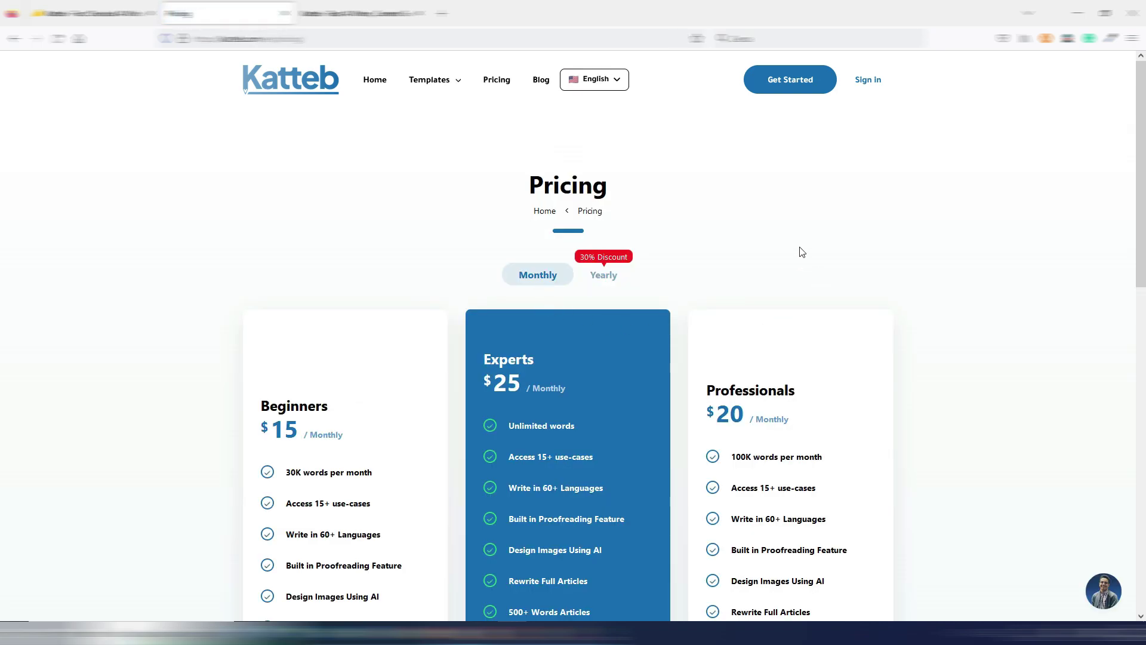
scroll(802, 250, "down", 1)
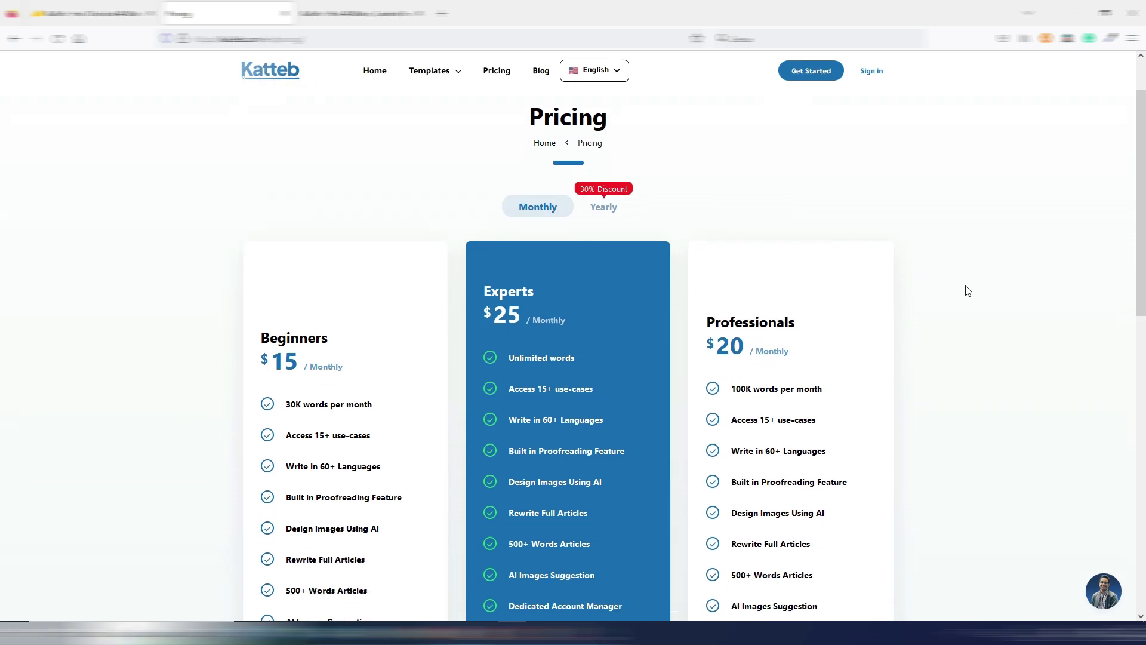
scroll(966, 288, "down", 2)
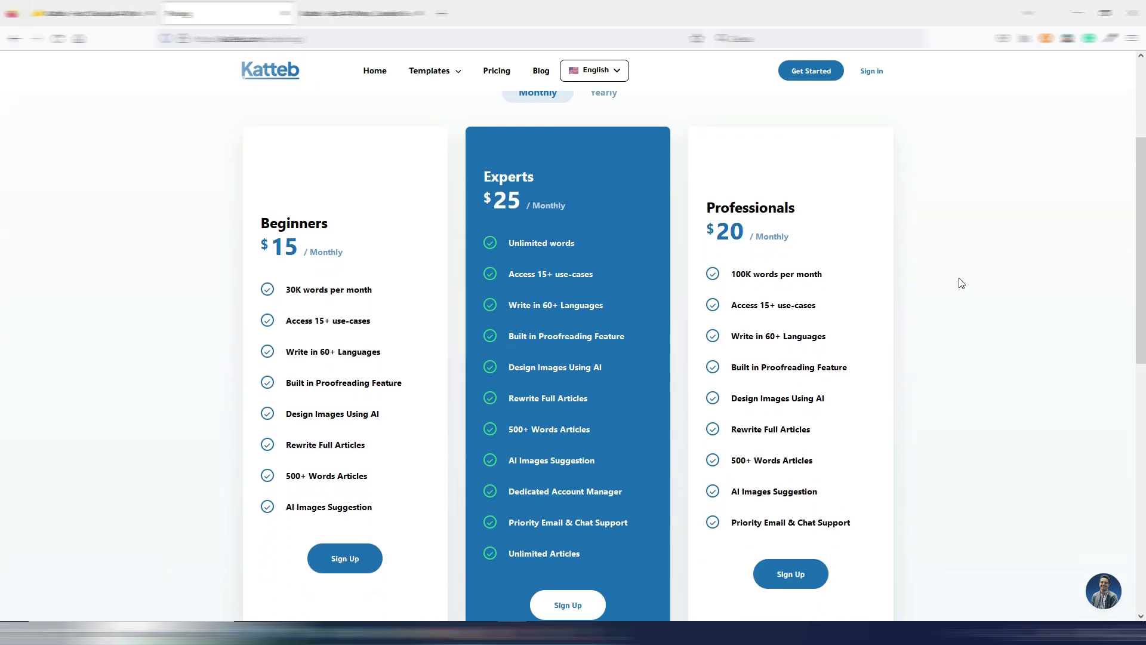
double_click(276, 245)
left_click_drag(306, 249, 358, 251)
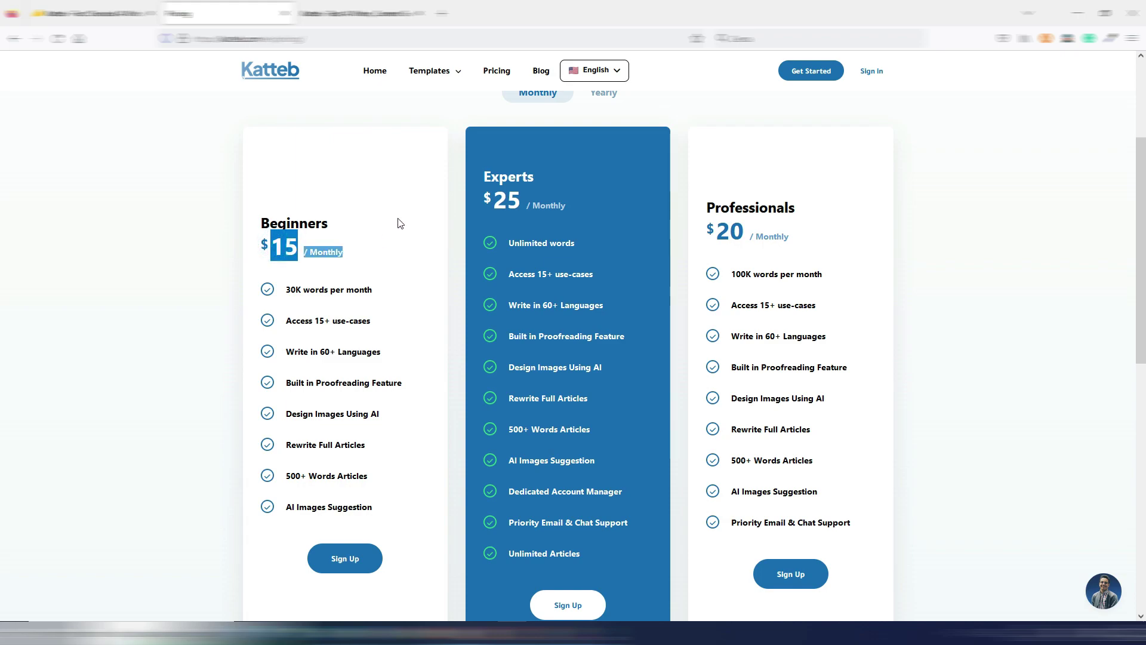
scroll(535, 108, "up", 1)
left_click(403, 283)
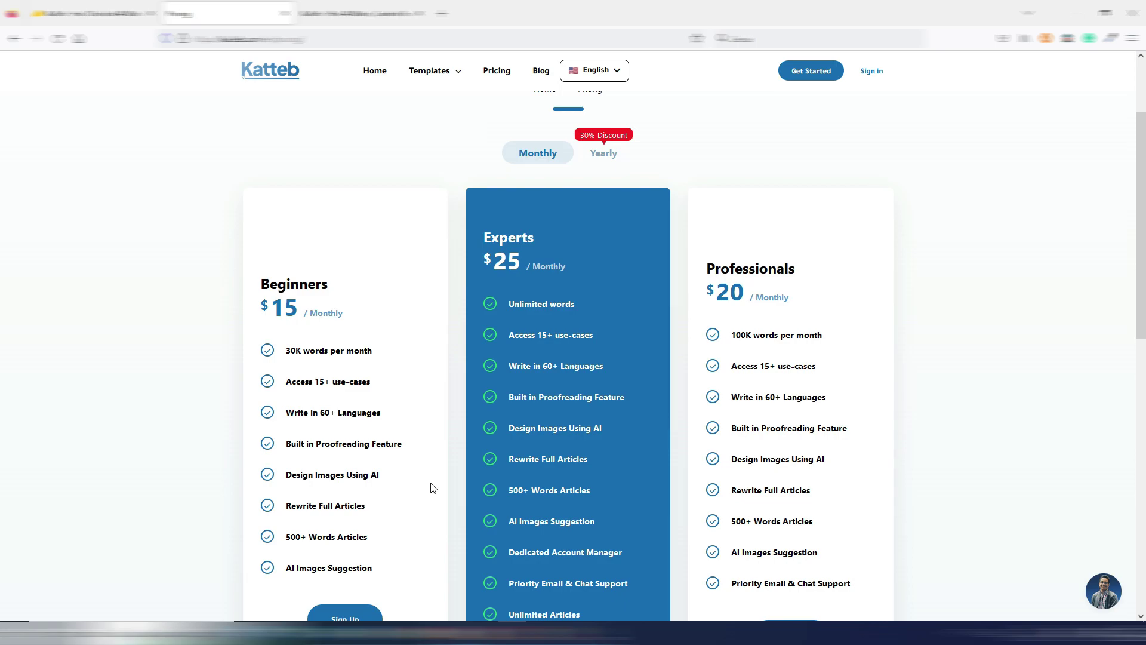
- Highlight Professionals' 100K words per month and Experts' Unlimited words
scroll(433, 487, "down", 1)
scroll(432, 487, "up", 1)
left_click_drag(732, 335, 824, 336)
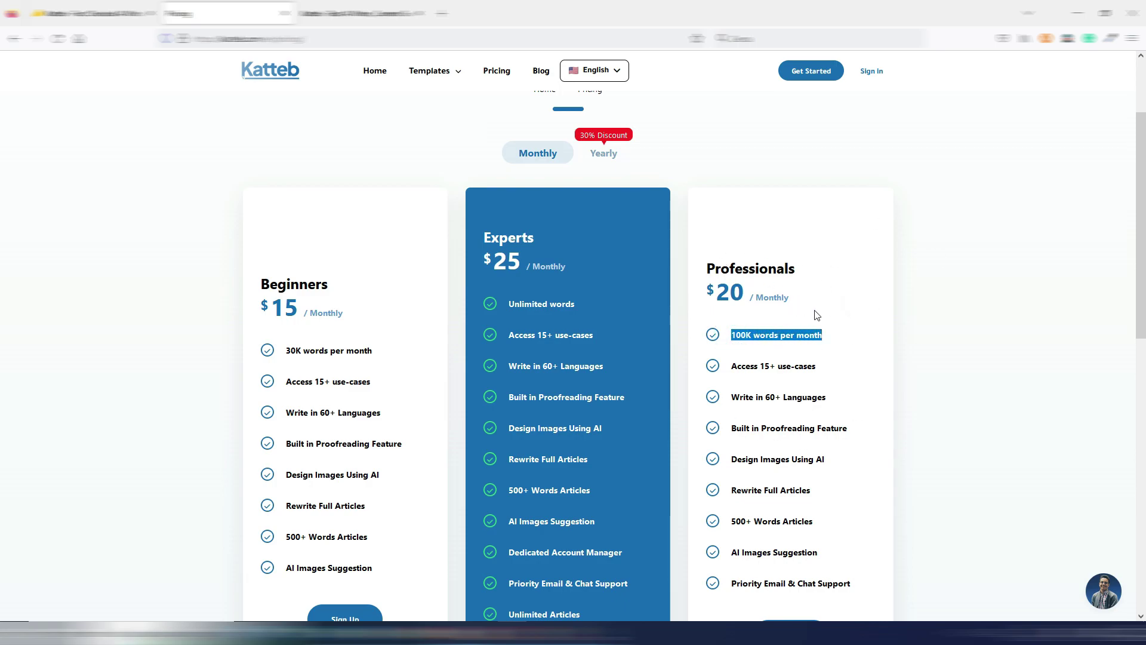
left_click_drag(507, 302, 593, 303)
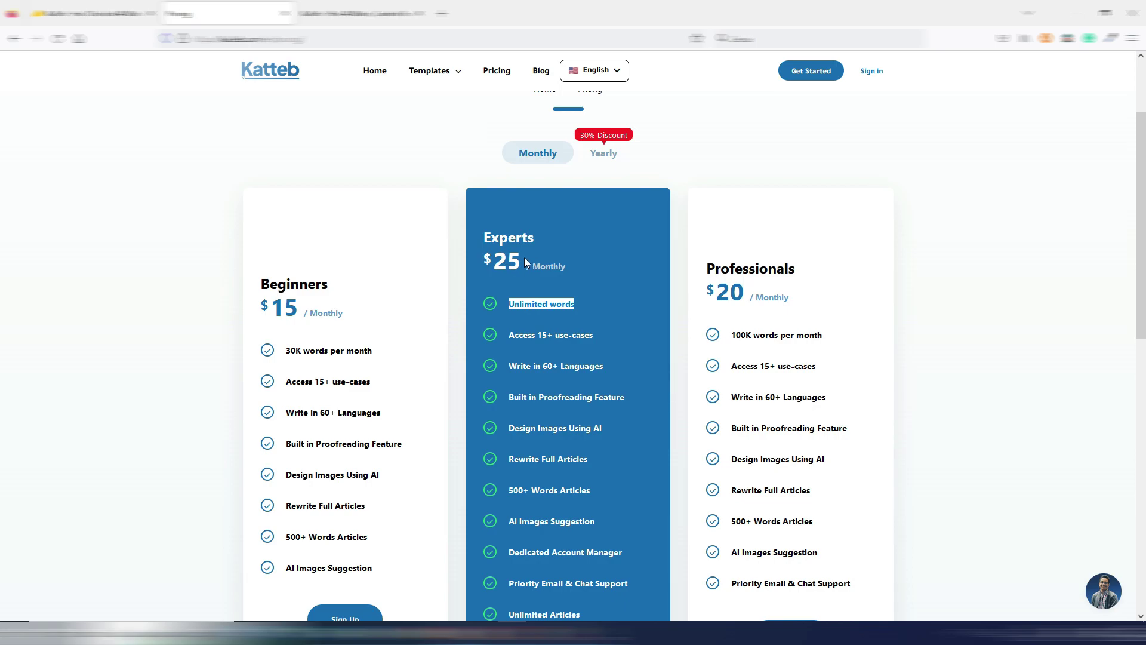
left_click(620, 251)
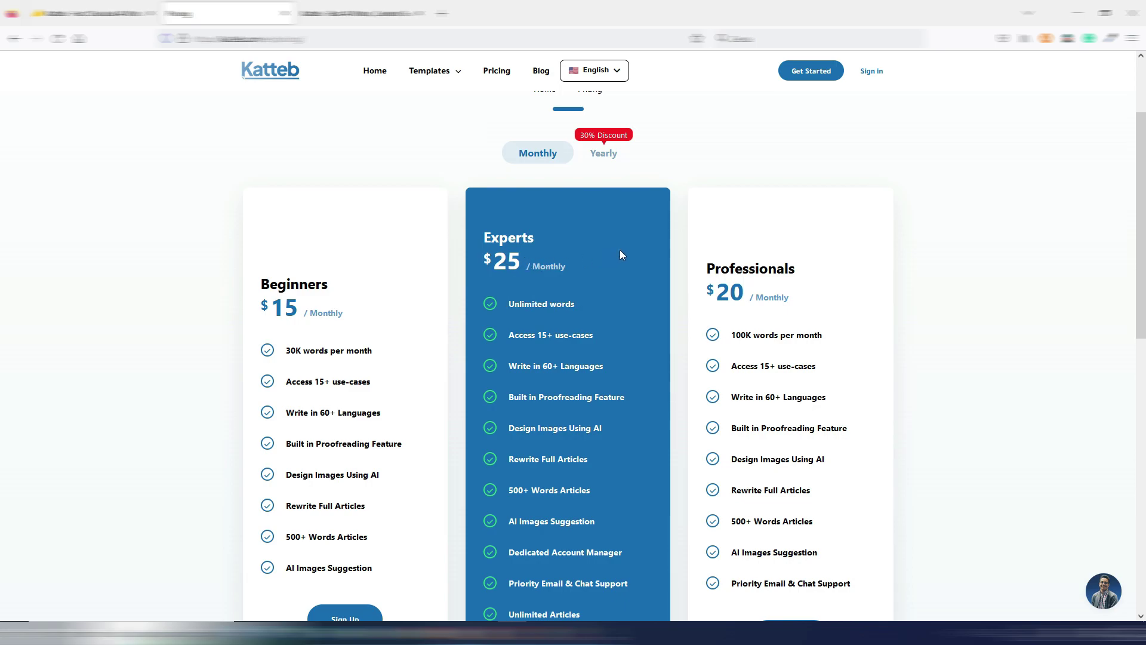
- Switch pricing to Yearly: Beginners $125, Professionals $165, Experts $210
left_click(600, 158)
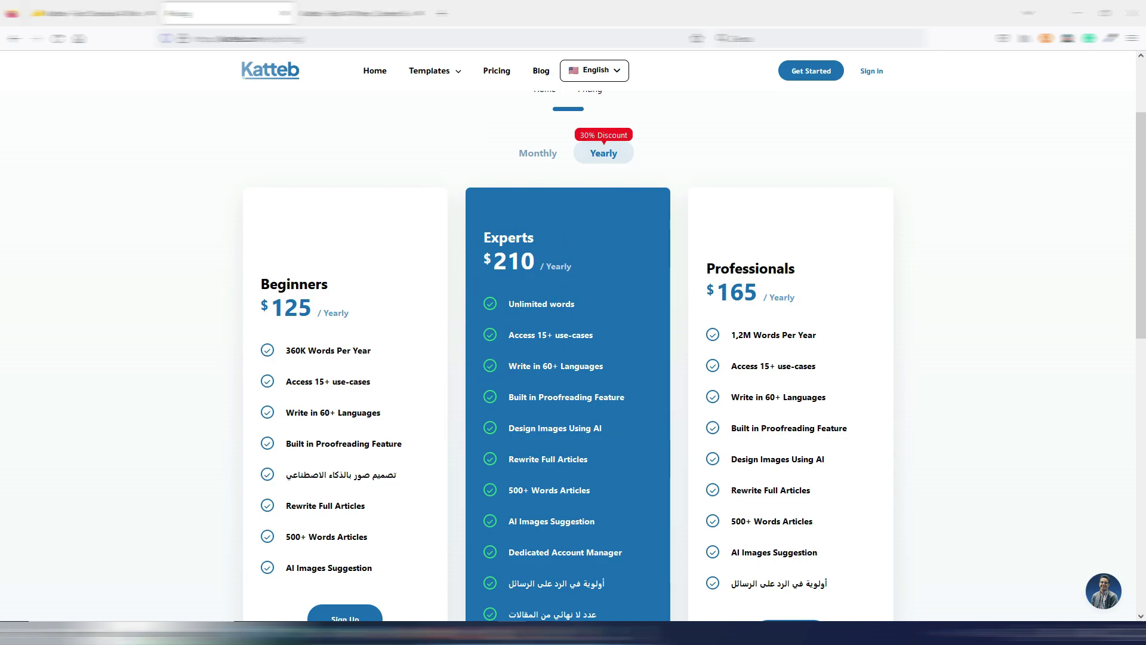
- Divide the $210 Experts yearly price by 12 in Calculator, getting 17.5 per month
left_click_drag(660, 230, 871, 146)
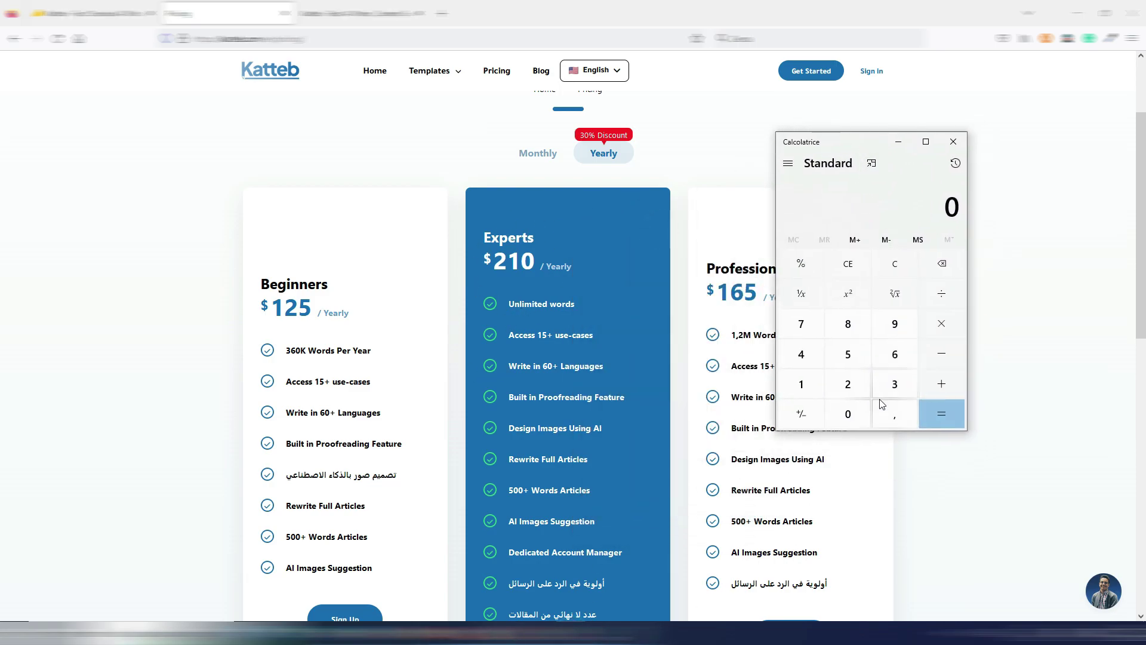
left_click(847, 384)
left_click(801, 384)
left_click(848, 414)
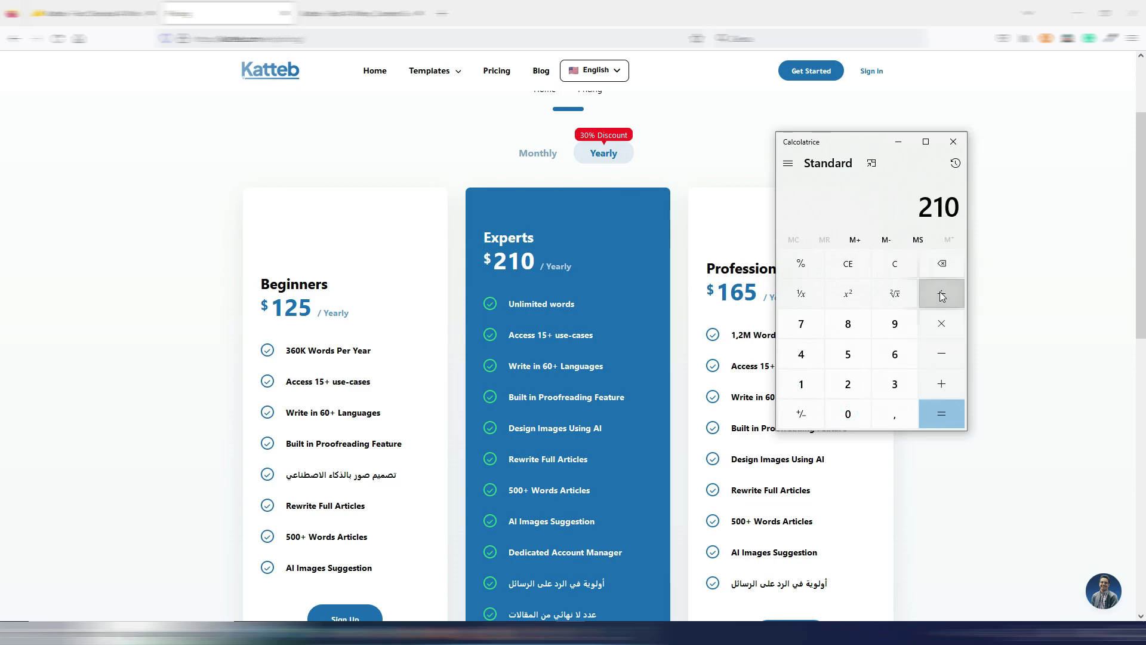
left_click(941, 296)
left_click(801, 384)
left_click(847, 384)
left_click(929, 413)
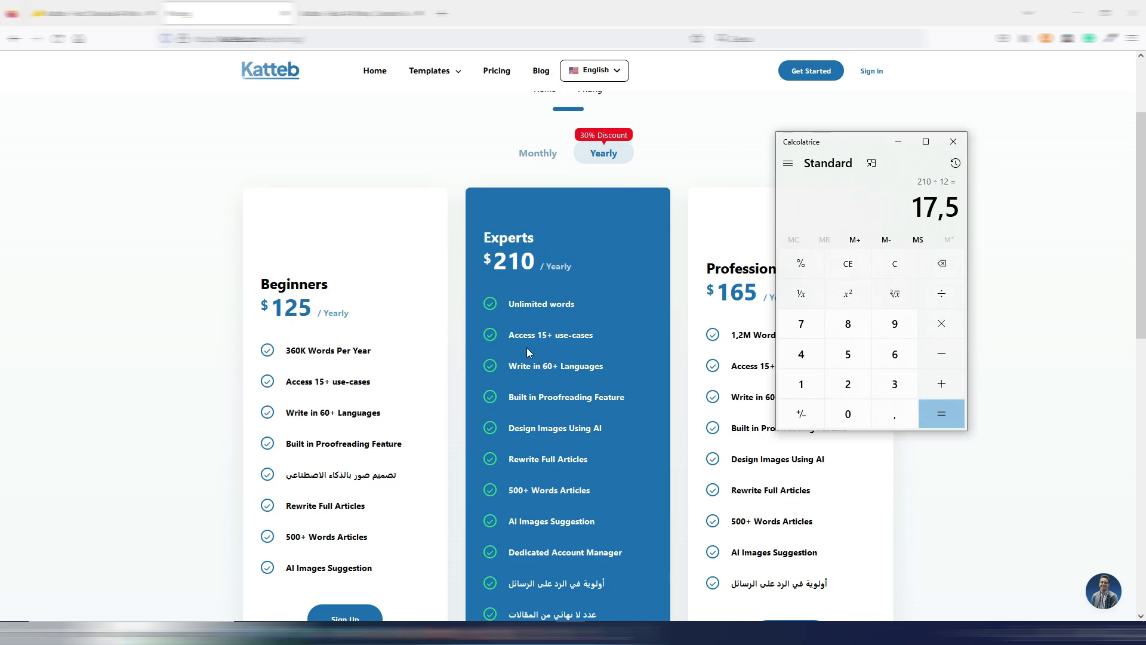
left_click(954, 141)
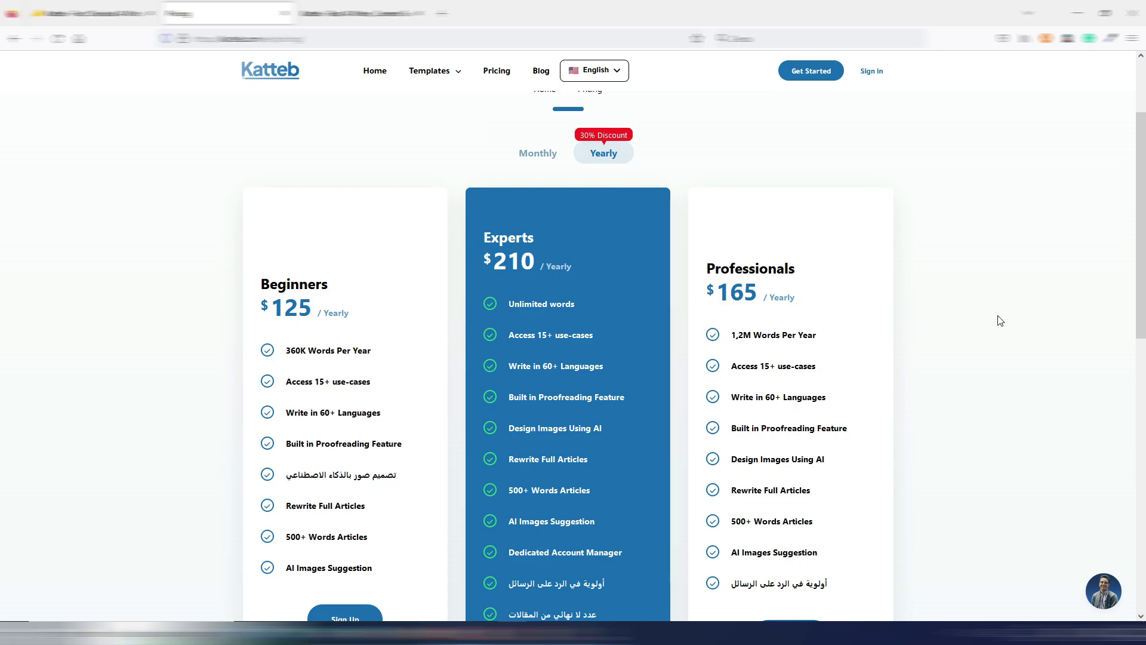
- Switch to the Katteb dashboard tab with the English/Italy article generator
key("ctrl+Tab")
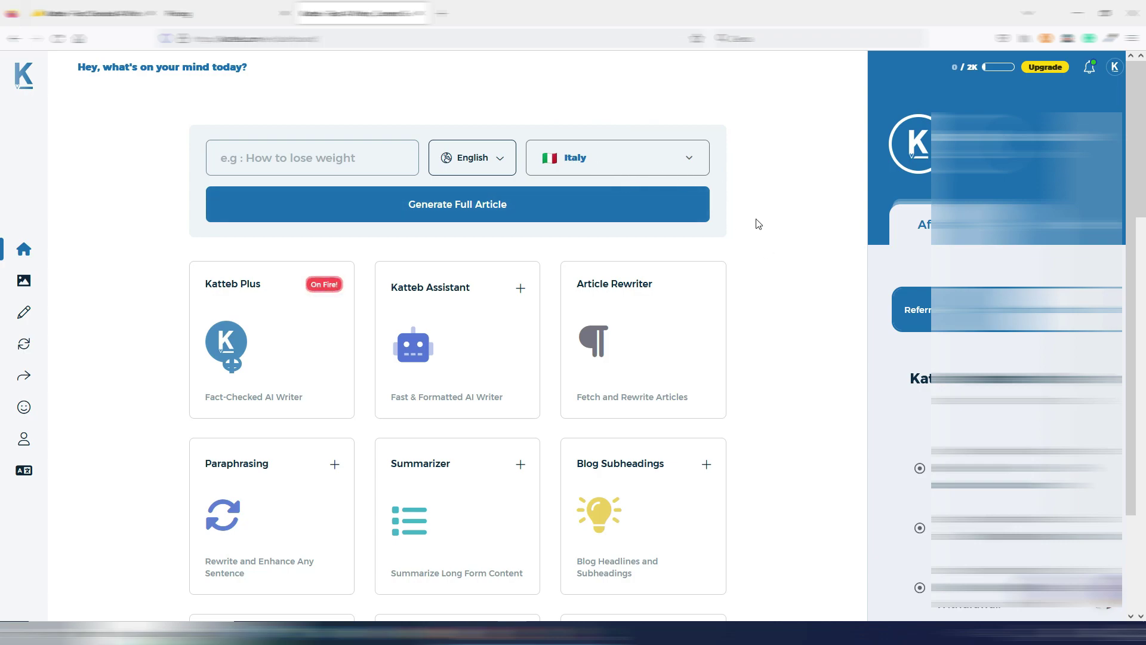
scroll(754, 234, "down", 1)
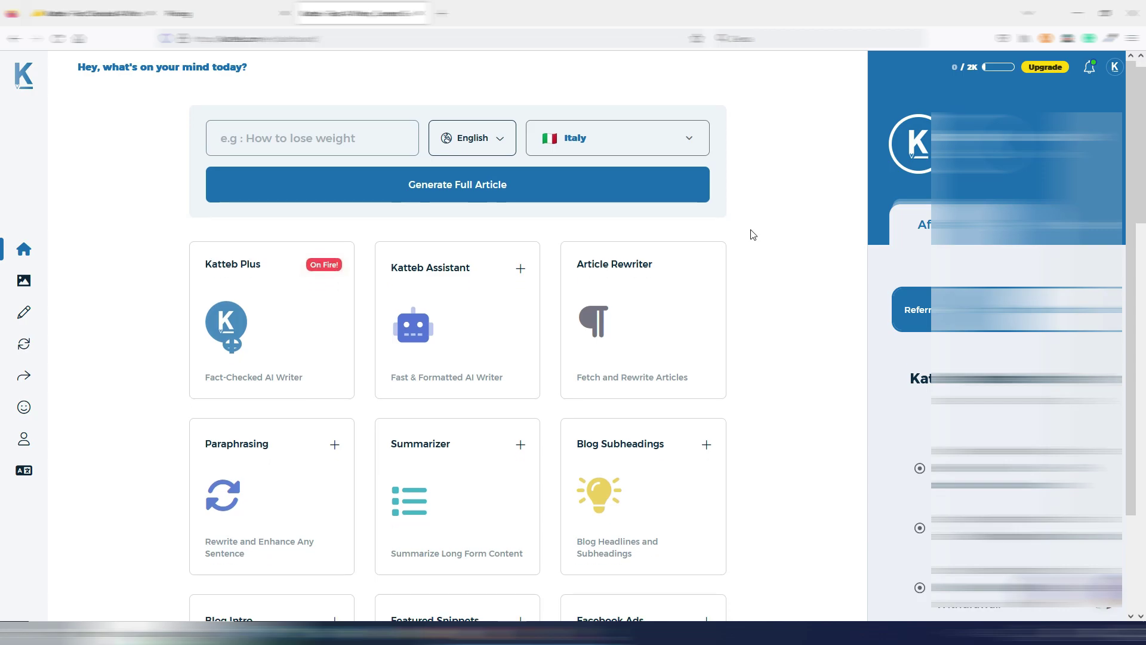
scroll(753, 235, "down", 1)
scroll(753, 235, "down", 2)
scroll(754, 235, "down", 3)
scroll(754, 234, "down", 4)
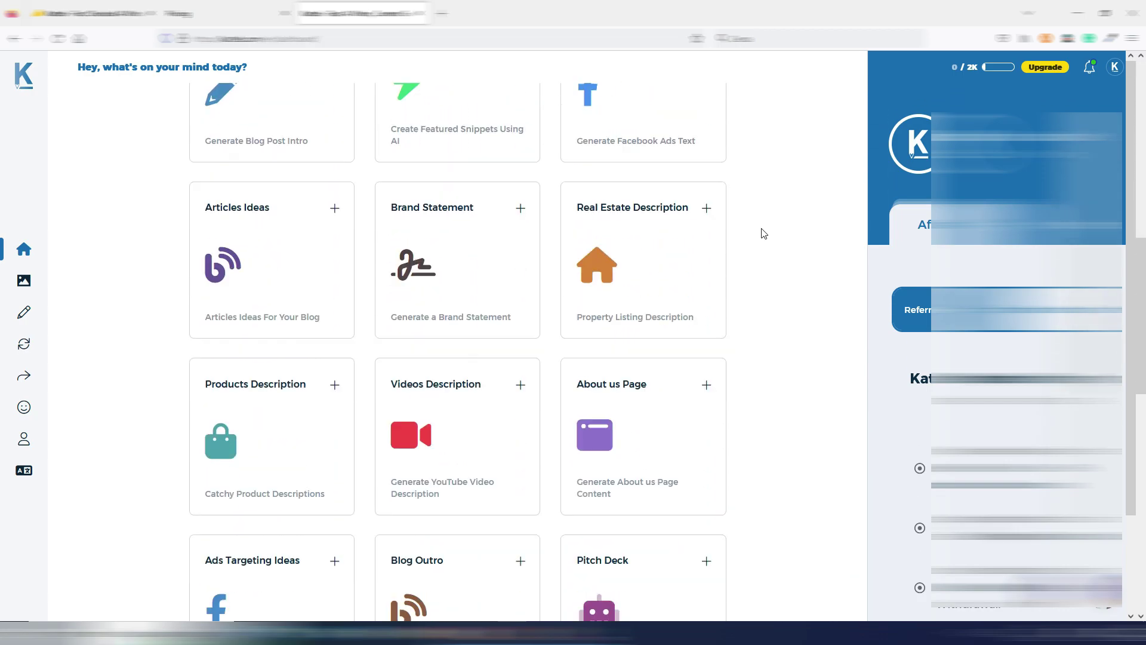
scroll(760, 230, "down", 4)
scroll(776, 232, "down", 5)
scroll(778, 232, "down", 3)
scroll(779, 234, "up", 6)
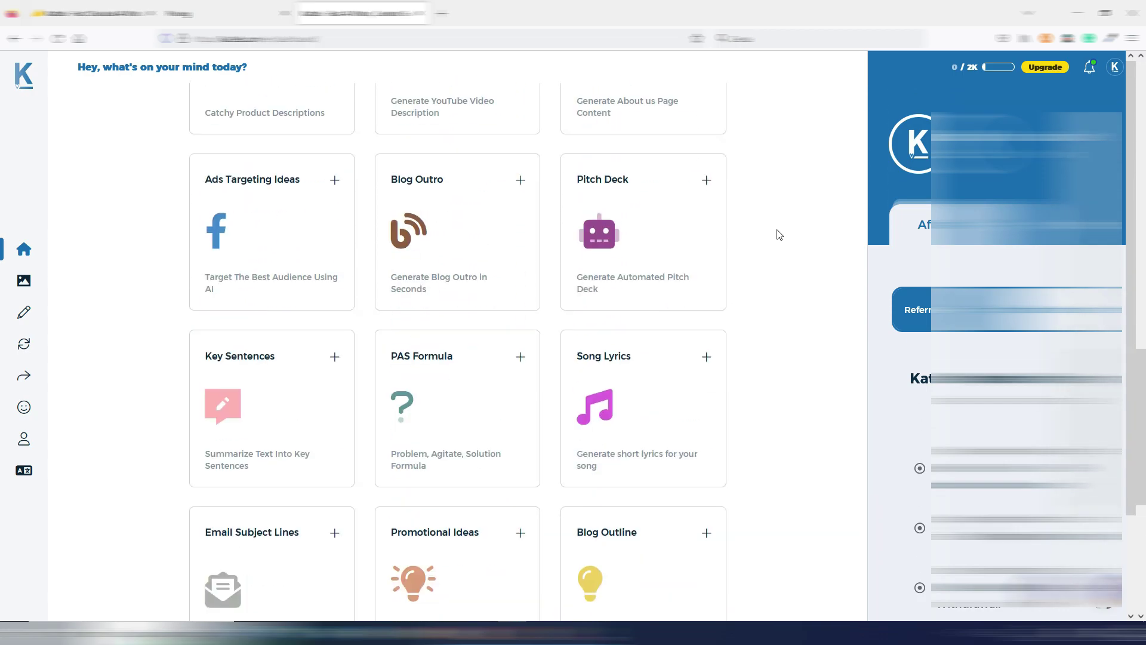
scroll(779, 234, "down", 1)
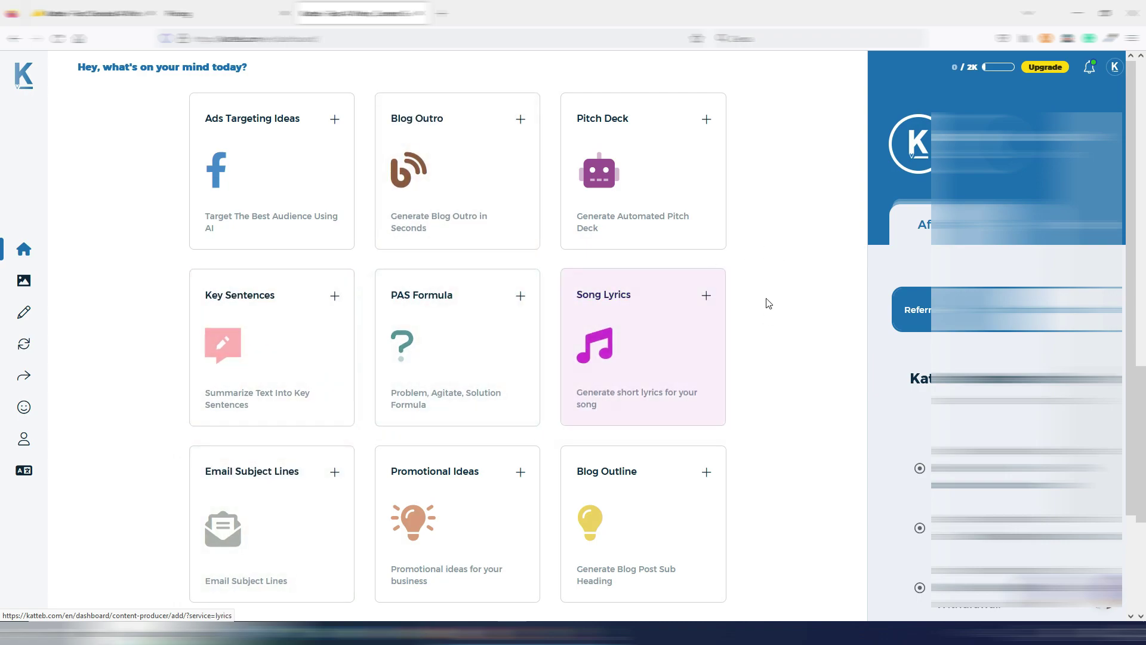
scroll(819, 251, "up", 3)
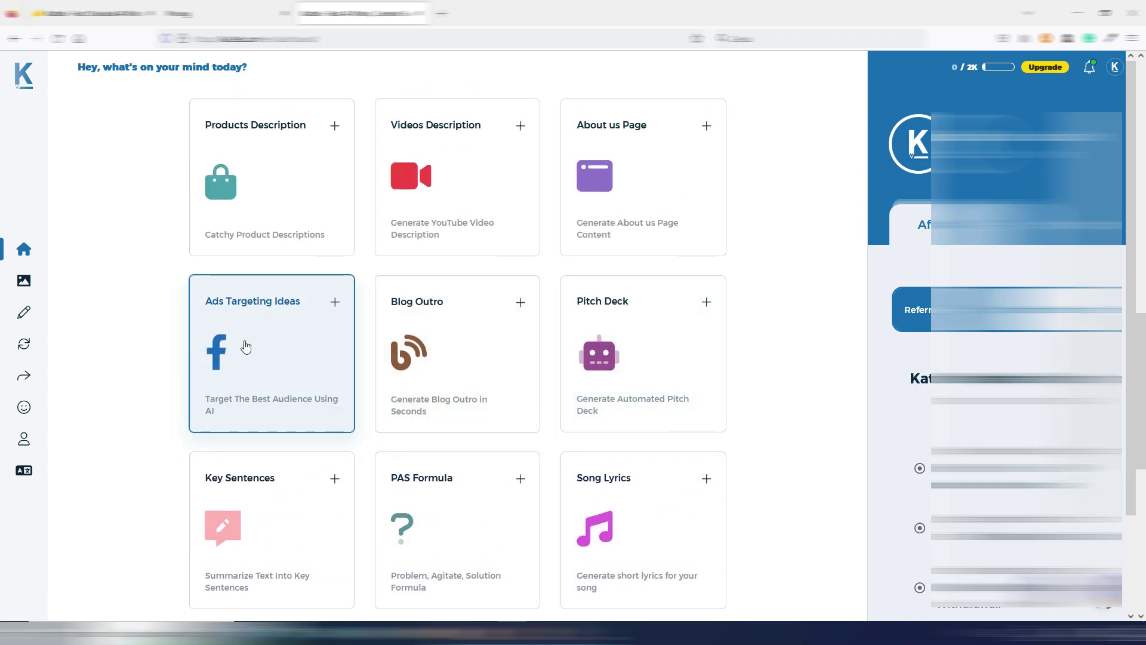
scroll(246, 340, "up", 3)
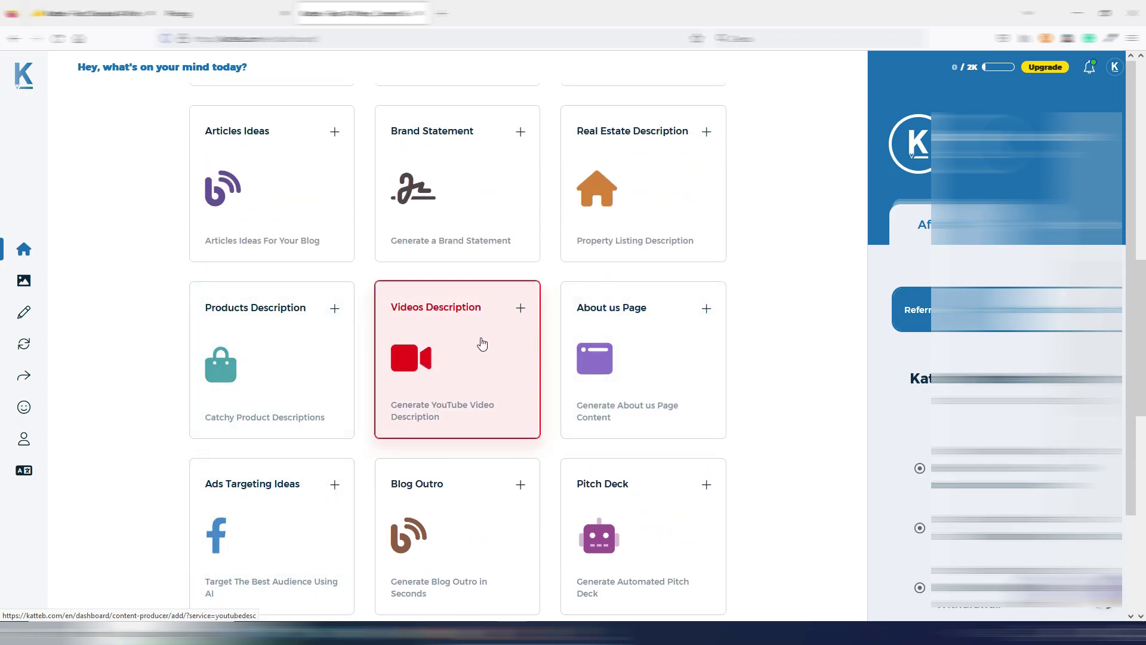
scroll(775, 338, "up", 4)
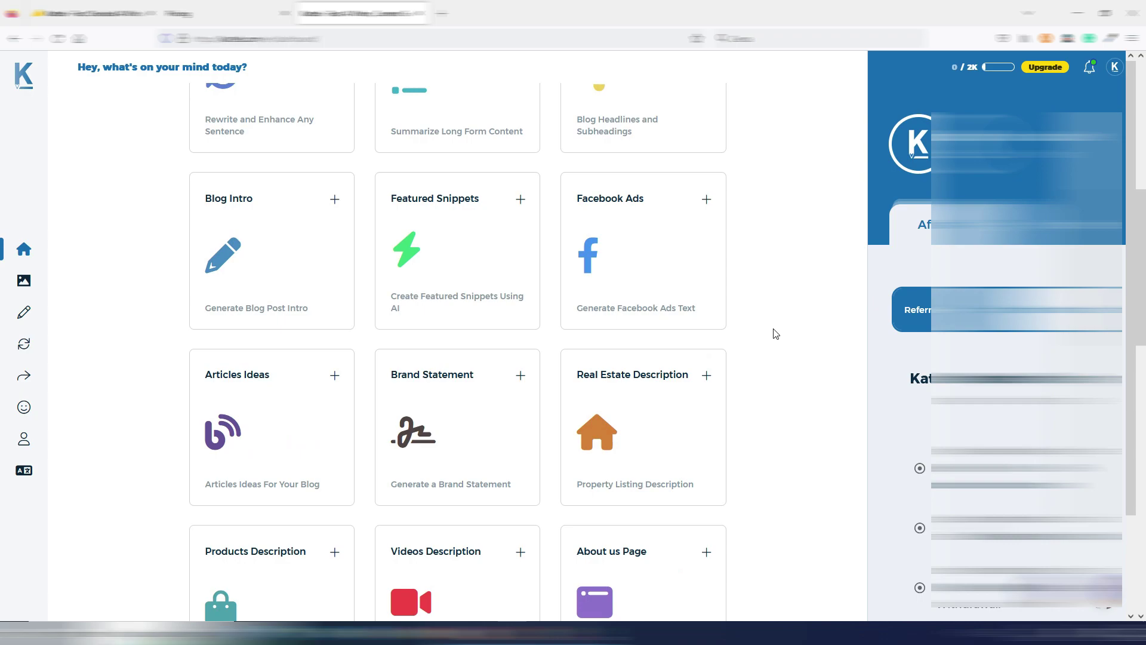
scroll(775, 333, "up", 3)
scroll(775, 333, "up", 3)
scroll(775, 333, "up", 2)
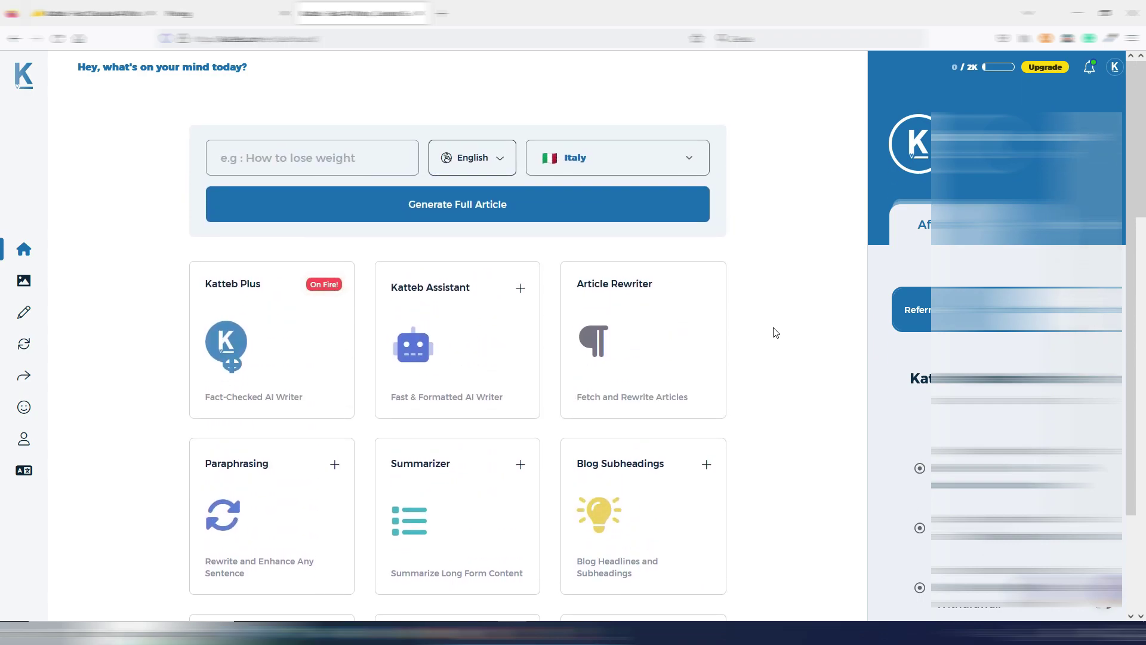
left_click(224, 157)
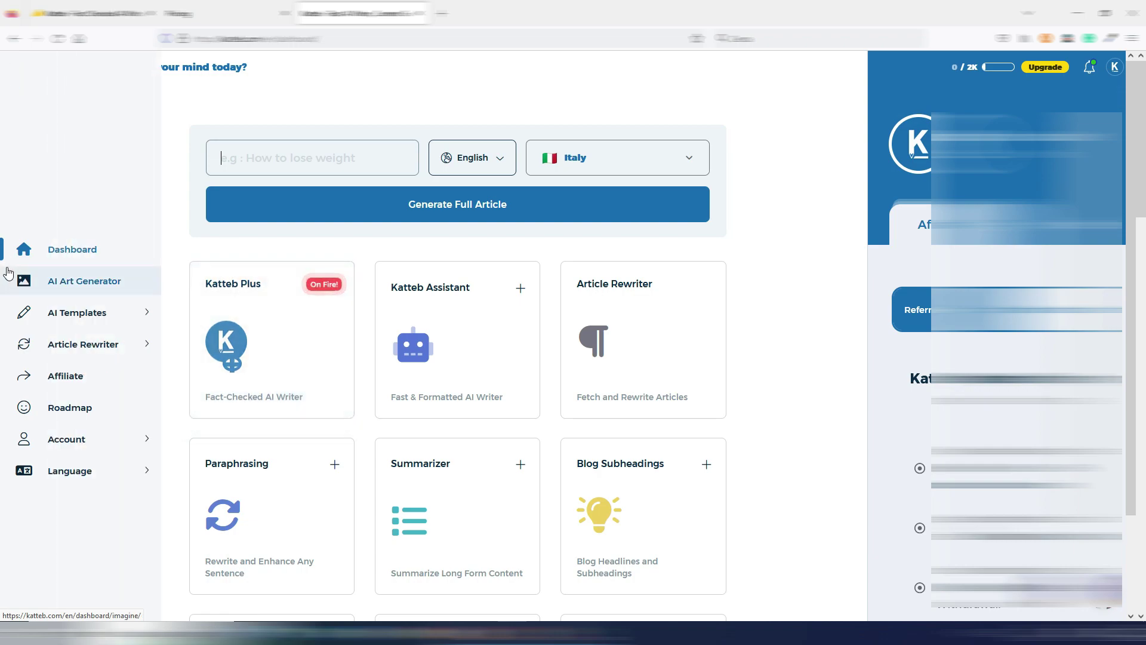
- Browse the AI Art Generator and Advanced Rewriter (3 suggestions), then open the Roadmap
left_click(68, 283)
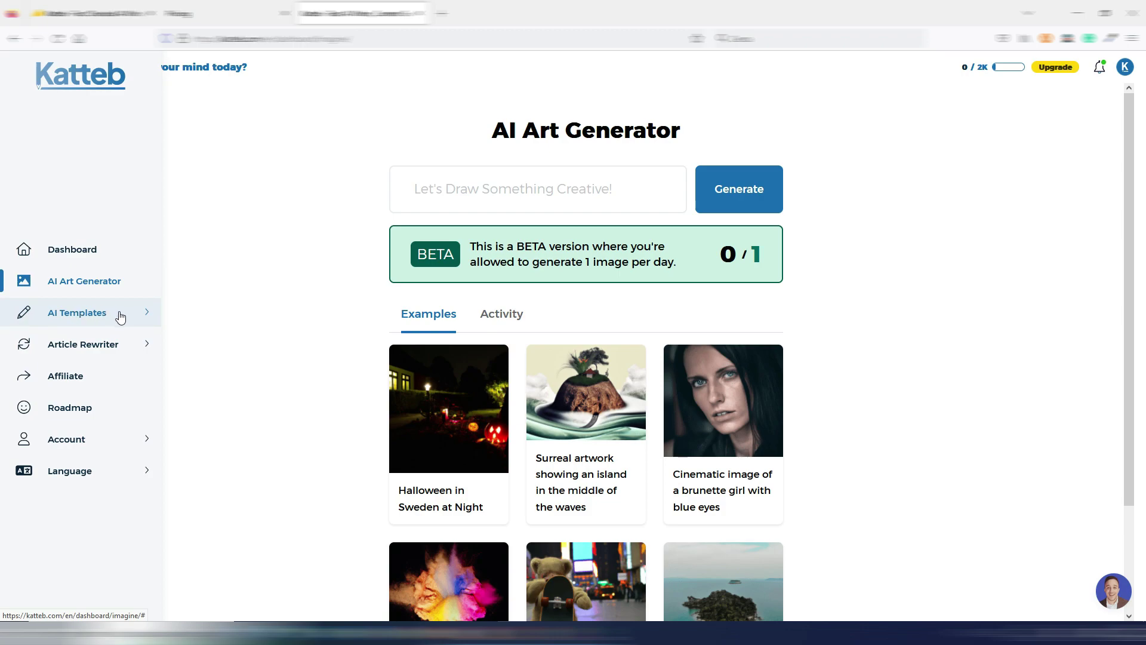
left_click(78, 343)
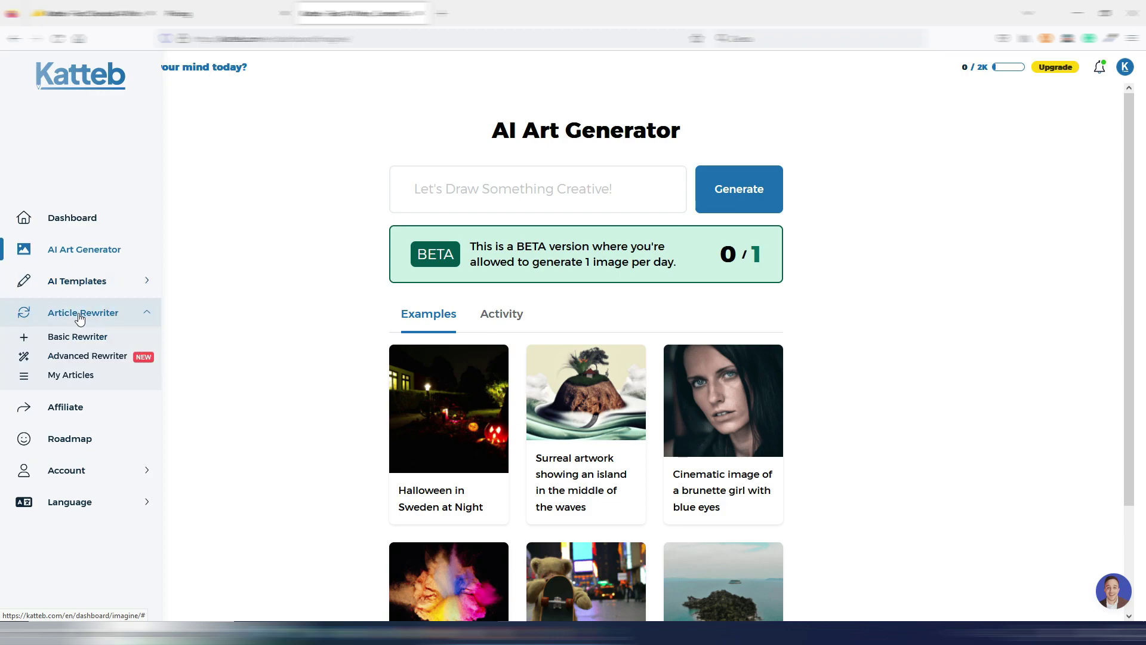
left_click(88, 357)
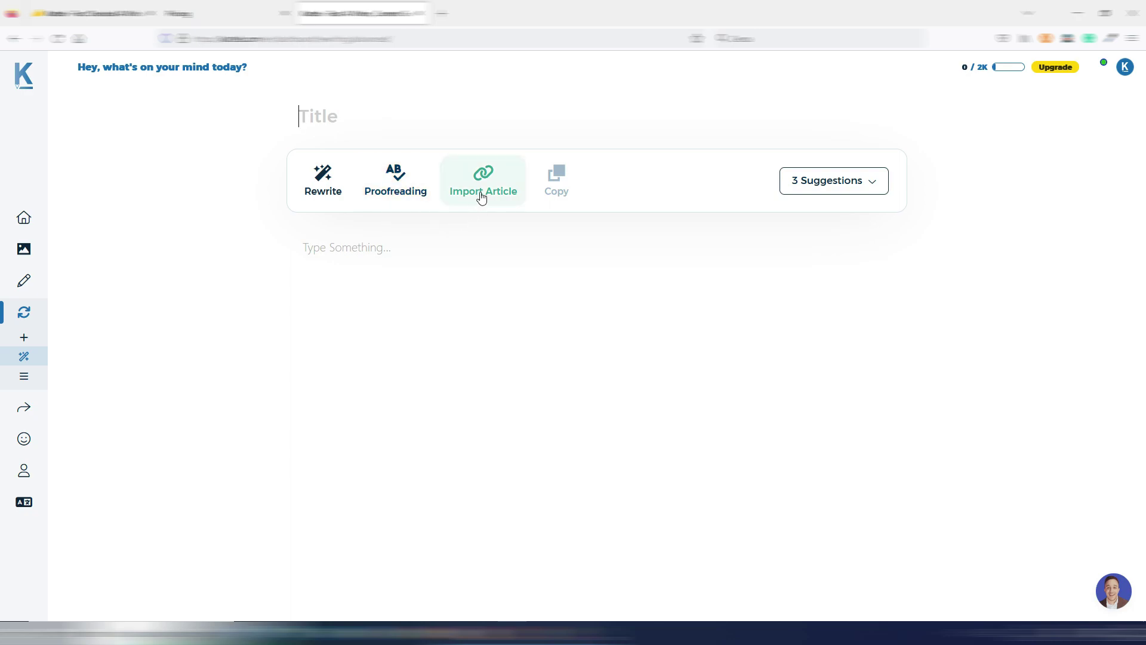
left_click(863, 180)
left_click(725, 321)
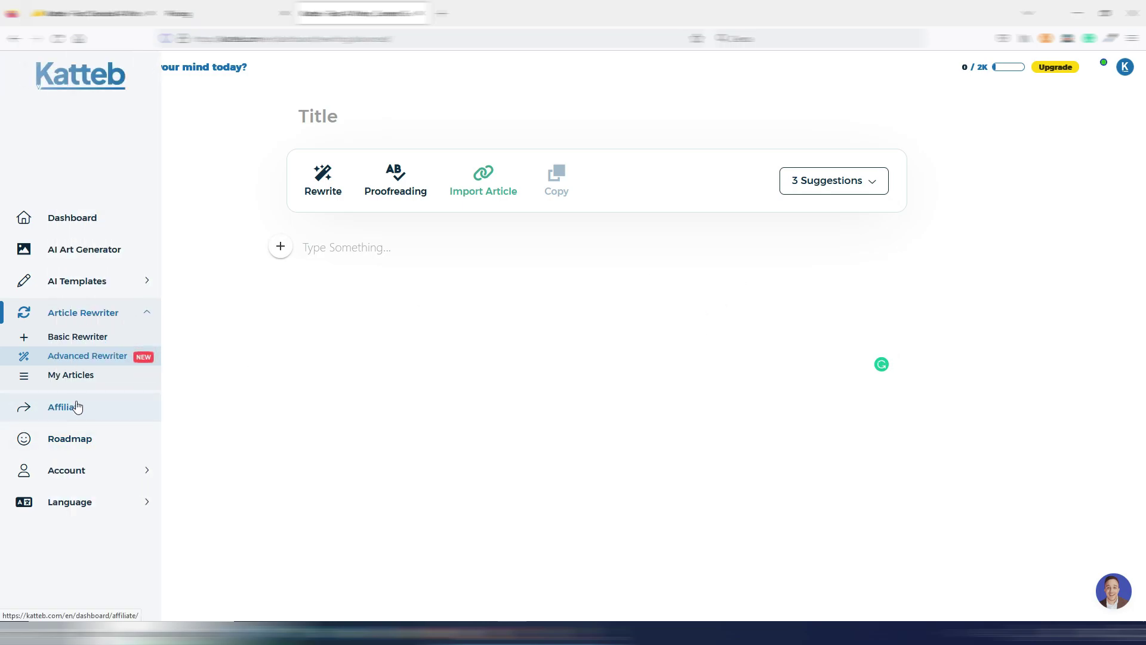
left_click(69, 440)
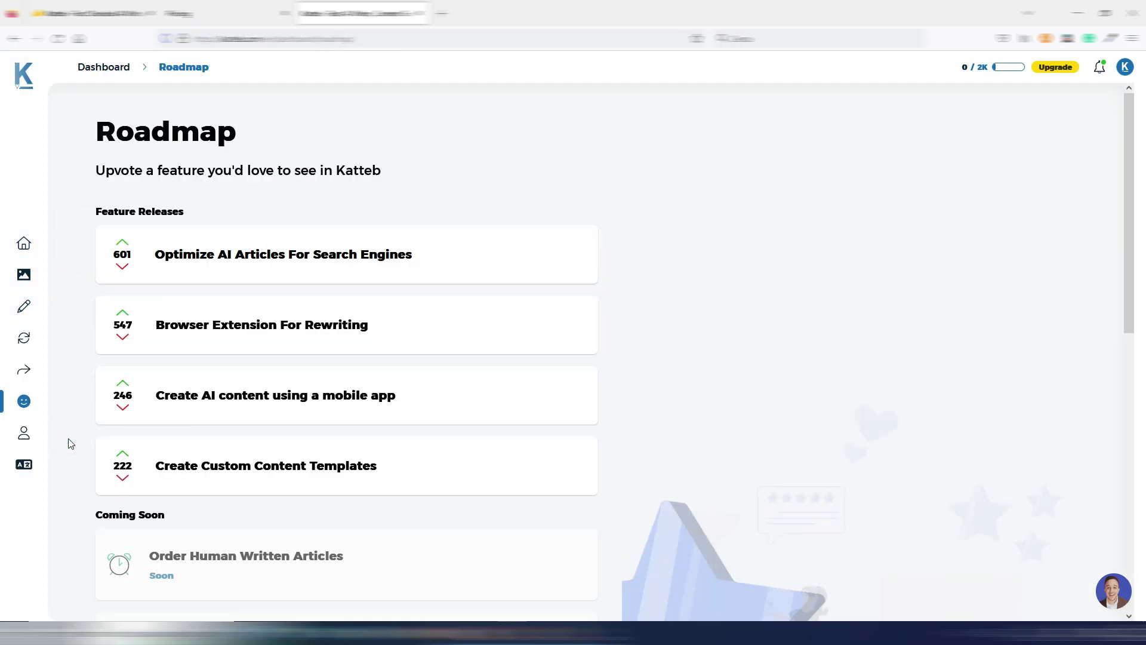
scroll(88, 416, "down", 1)
scroll(88, 417, "down", 5)
scroll(77, 410, "down", 4)
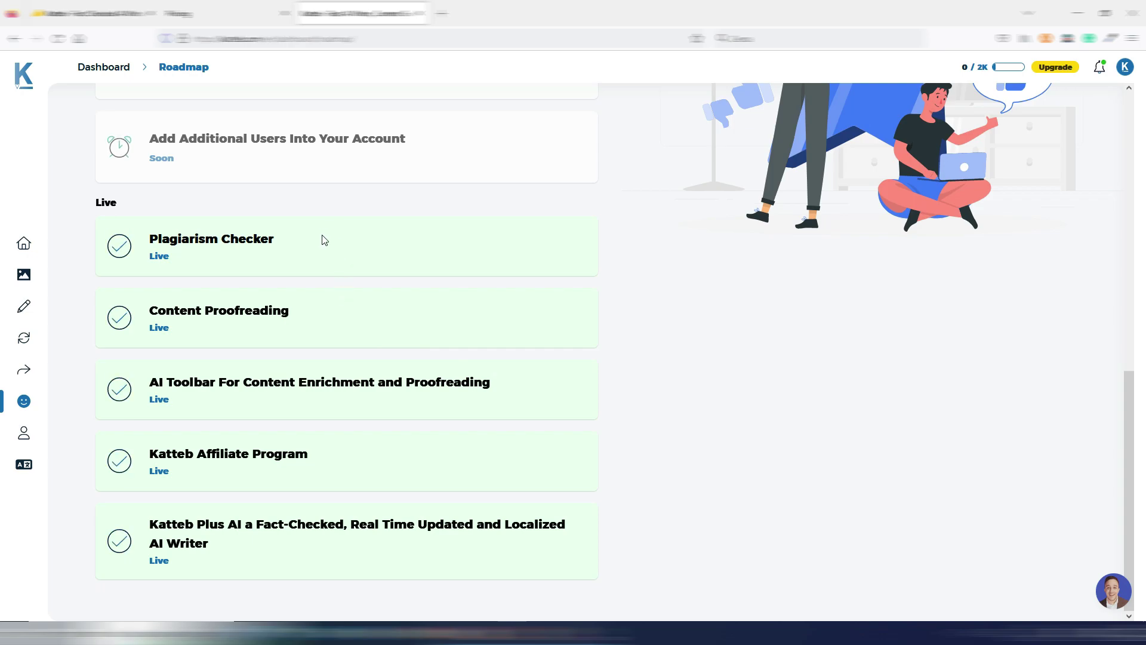
scroll(358, 281, "up", 1)
scroll(356, 289, "up", 3)
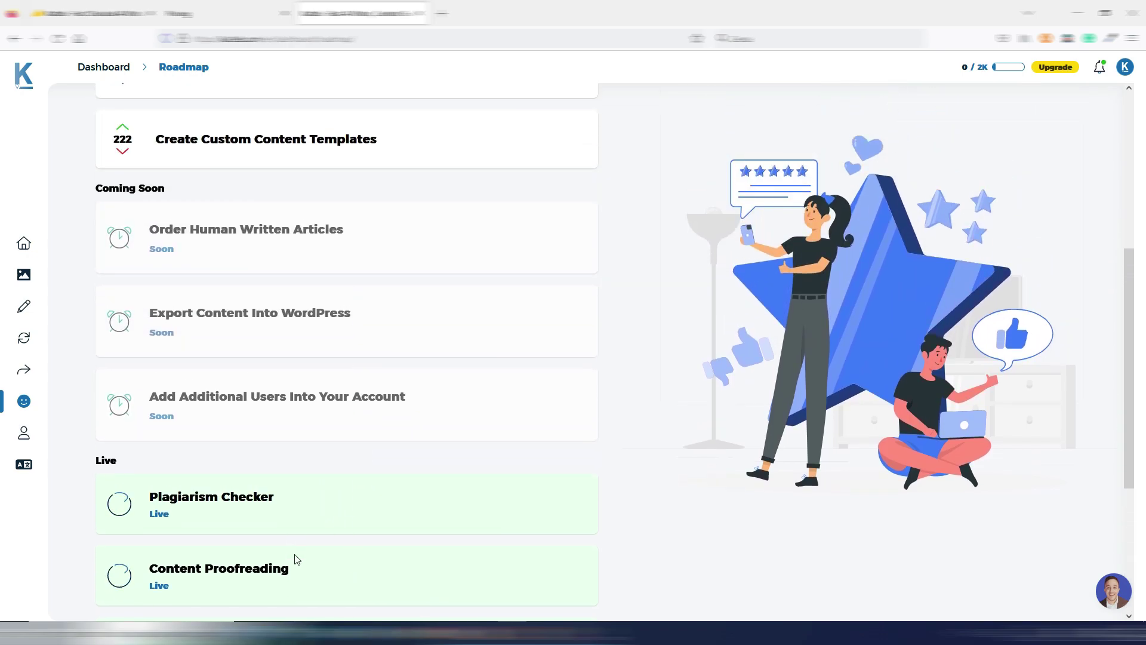
scroll(294, 558, "down", 4)
scroll(320, 430, "up", 6)
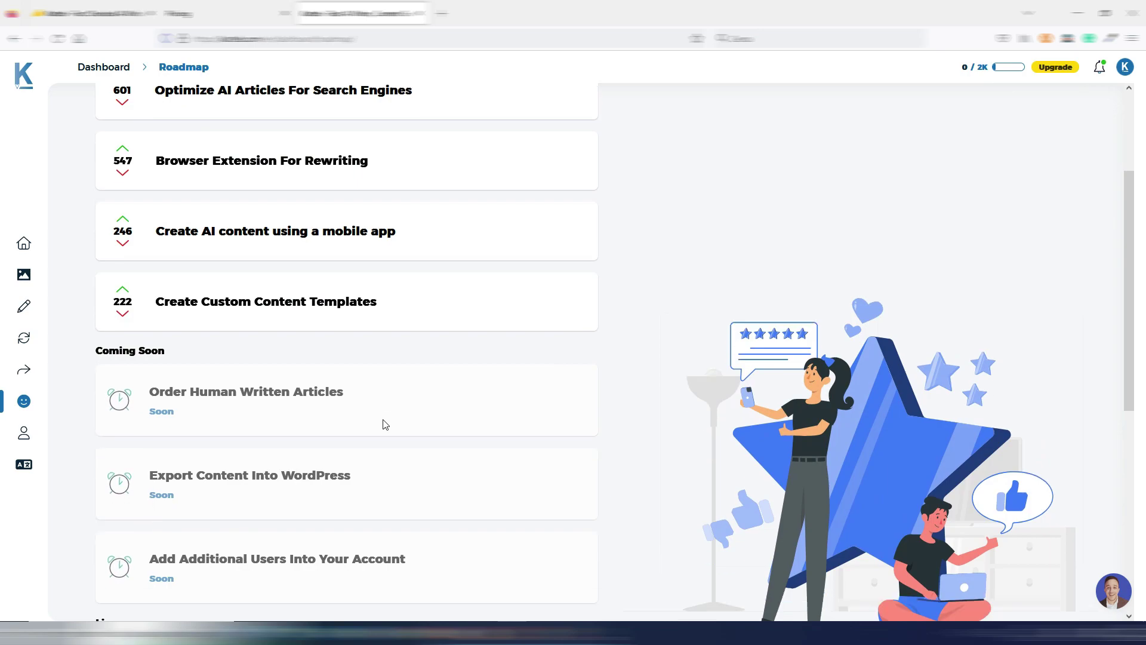
scroll(384, 425, "down", 2)
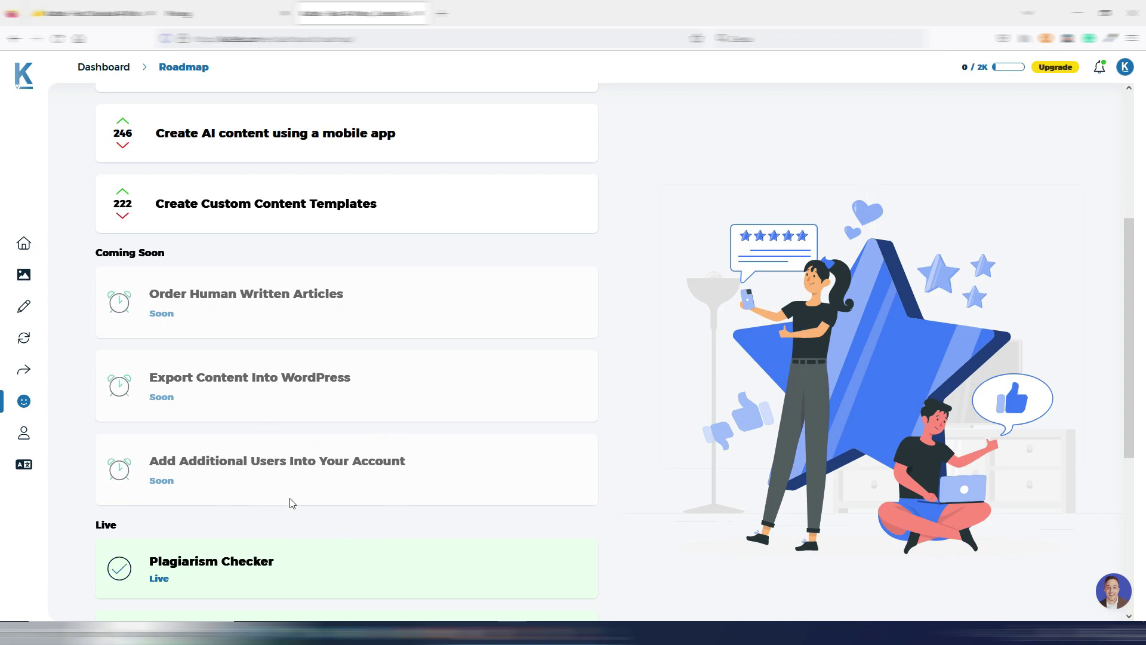
scroll(347, 483, "up", 5)
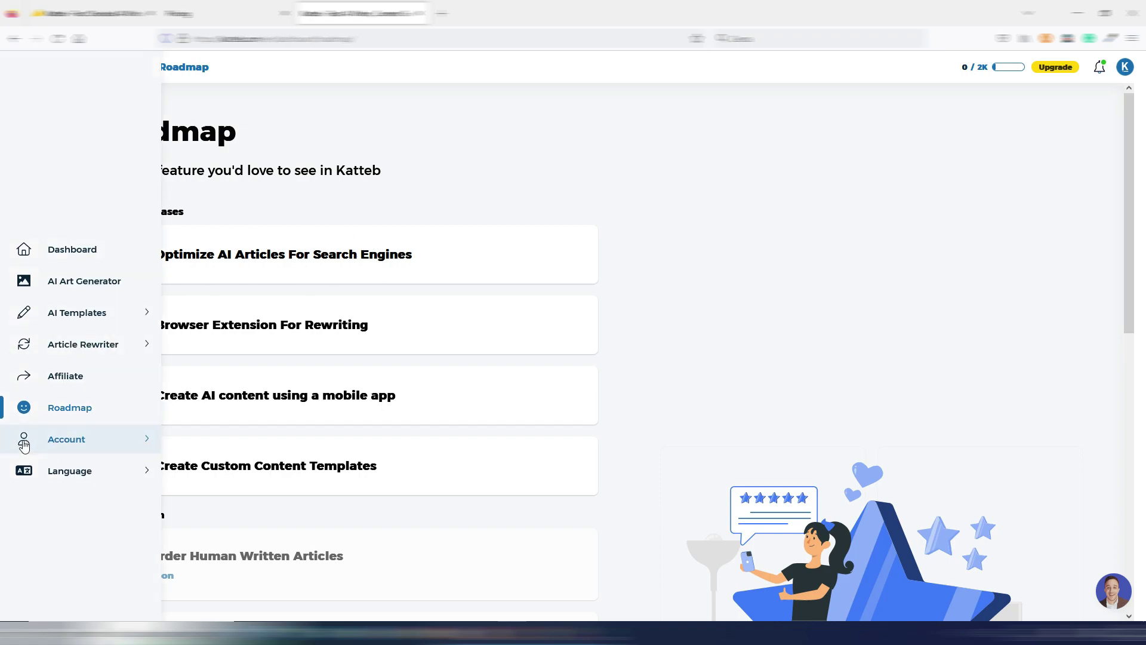
left_click(82, 477)
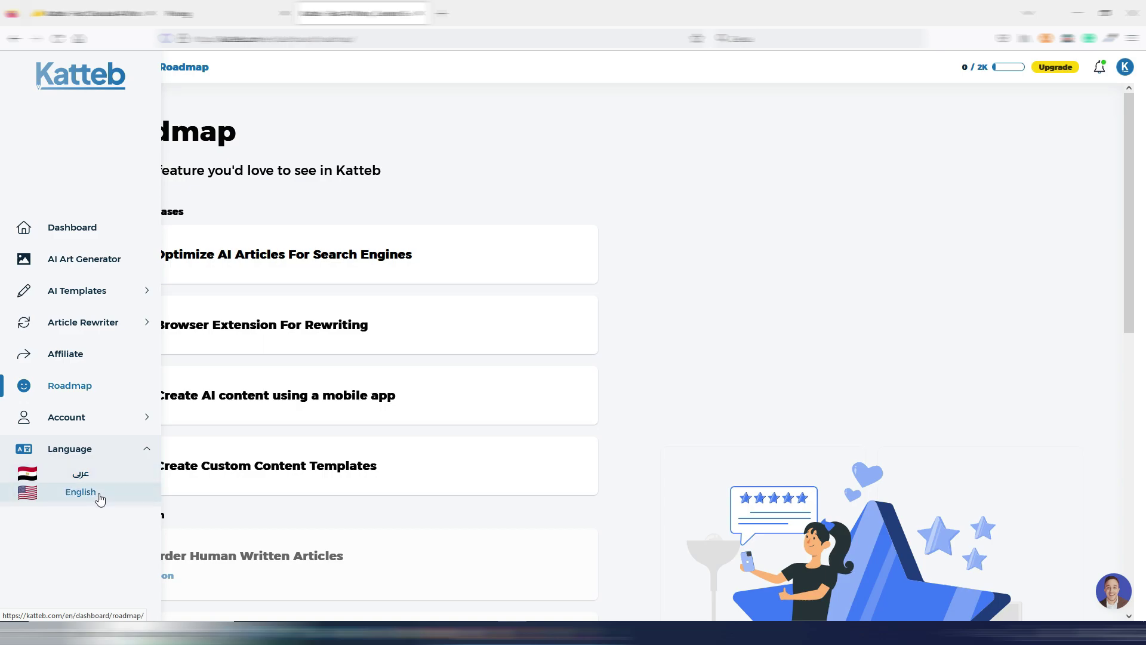
- Return from the feature roadmap to the Katteb dashboard with its article form
left_click(76, 227)
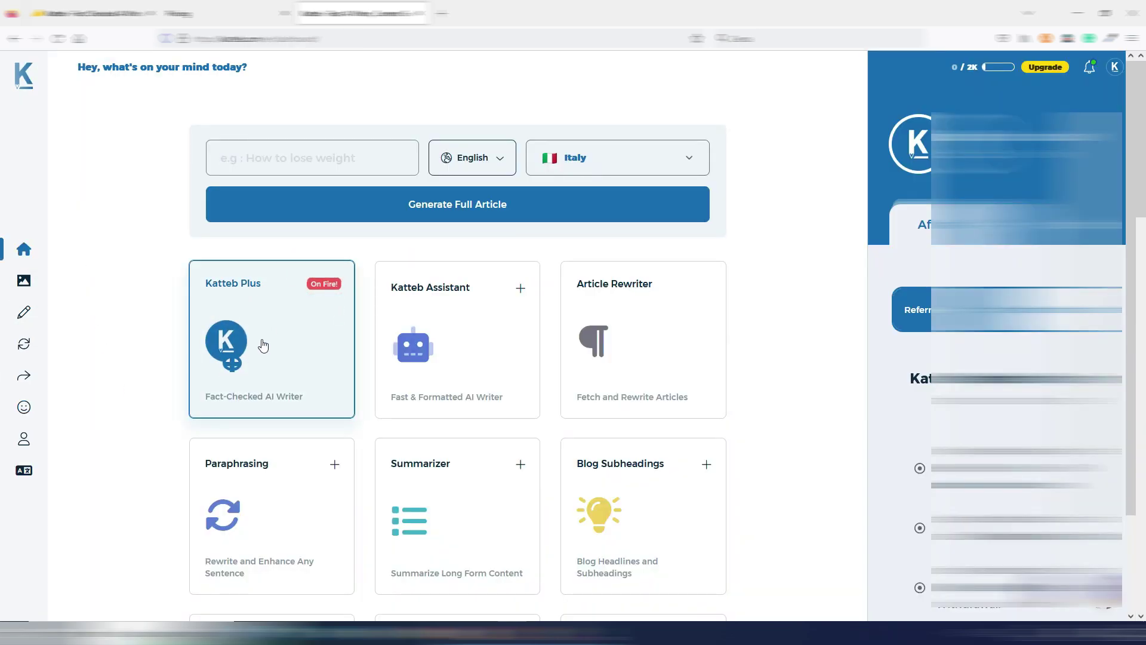
- Open the Katteb Plus fact-checked writer, keeping it as the selected template
left_click(307, 342)
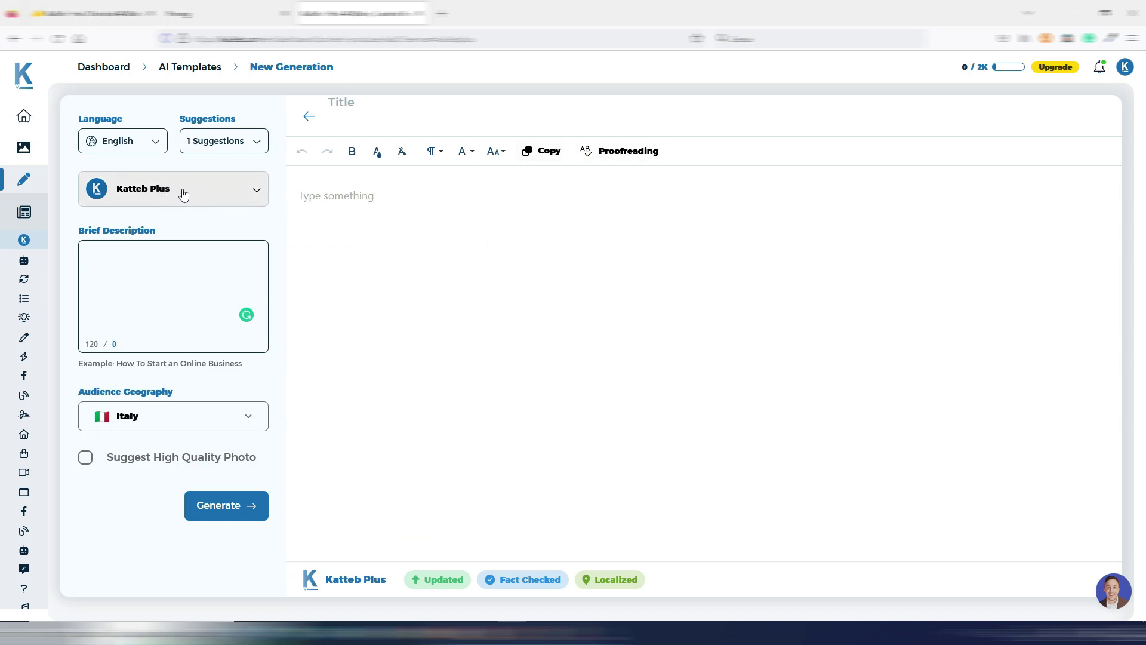
left_click(232, 195)
left_click_drag(263, 232, 264, 340)
left_click(179, 342)
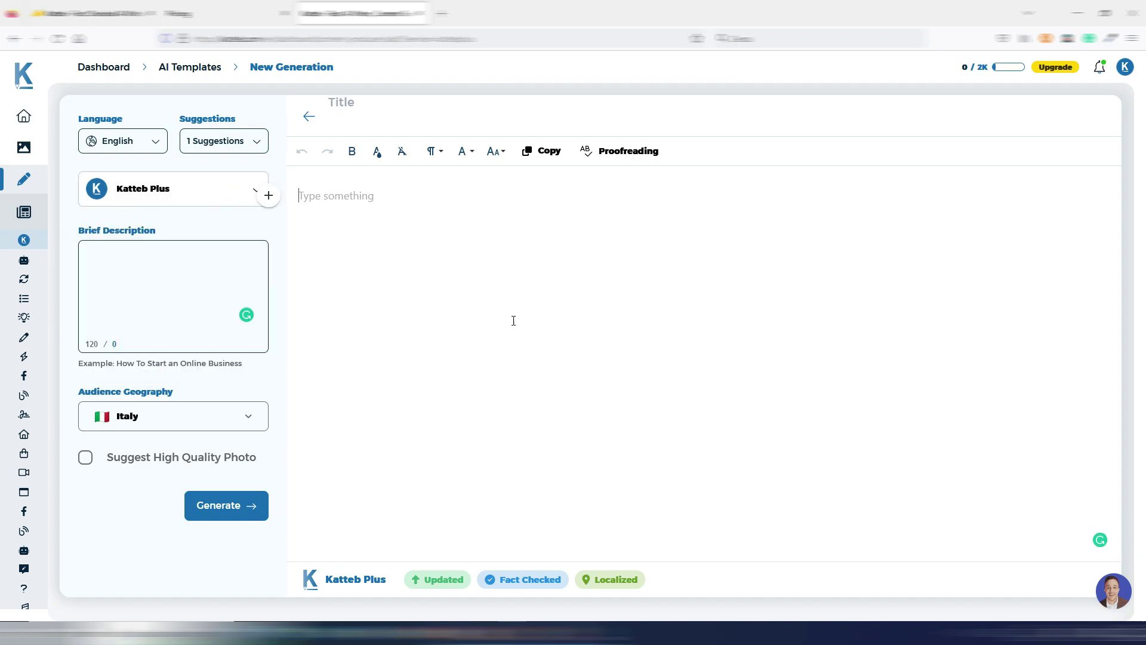
left_click(290, 190)
- Keep the article language as English and the number of suggestions at 1
left_click(149, 143)
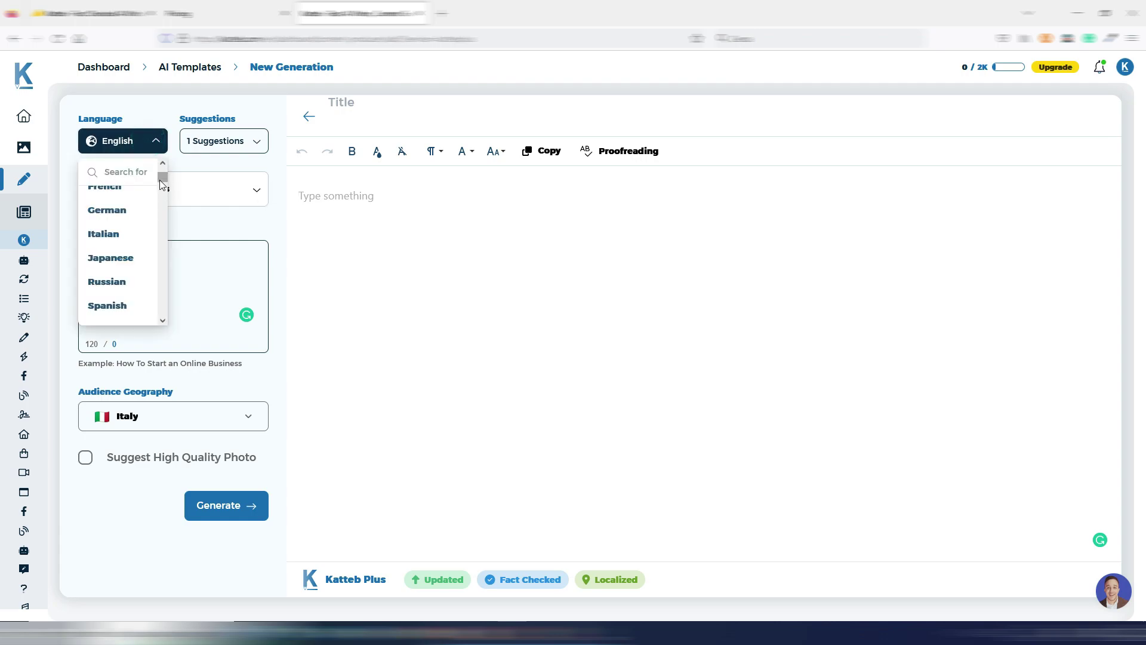
scroll(160, 179, "up", 5)
mouse_move(161, 179)
left_mouse_down()
mouse_move(159, 251)
mouse_move(159, 192)
mouse_move(116, 141)
left_mouse_up()
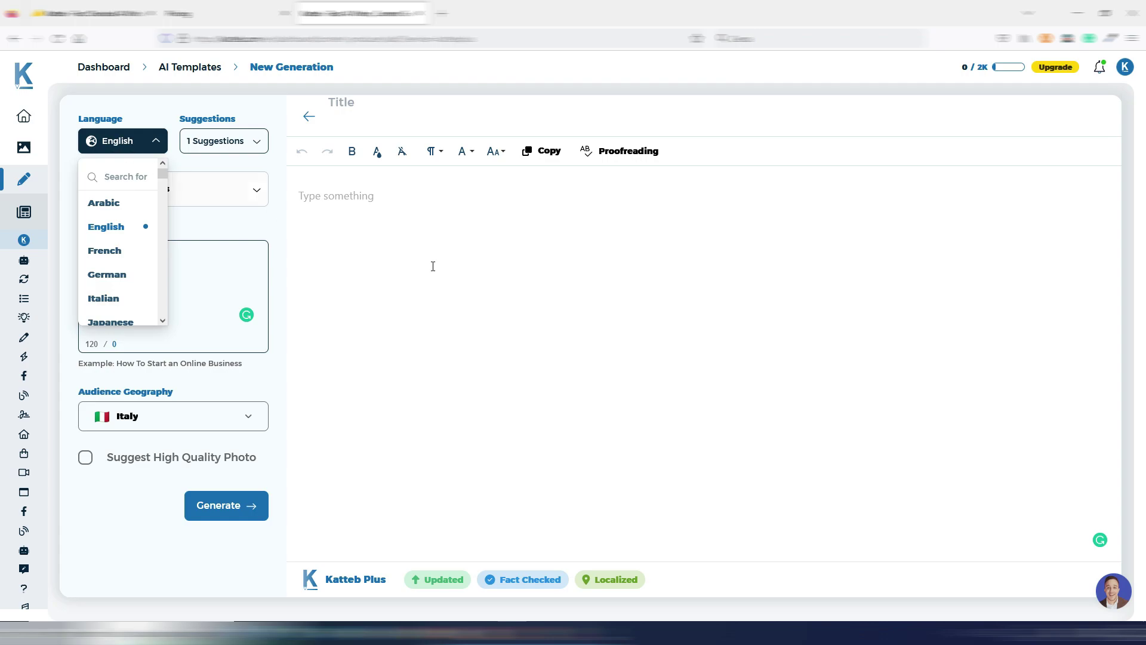
left_click(489, 289)
left_click(255, 142)
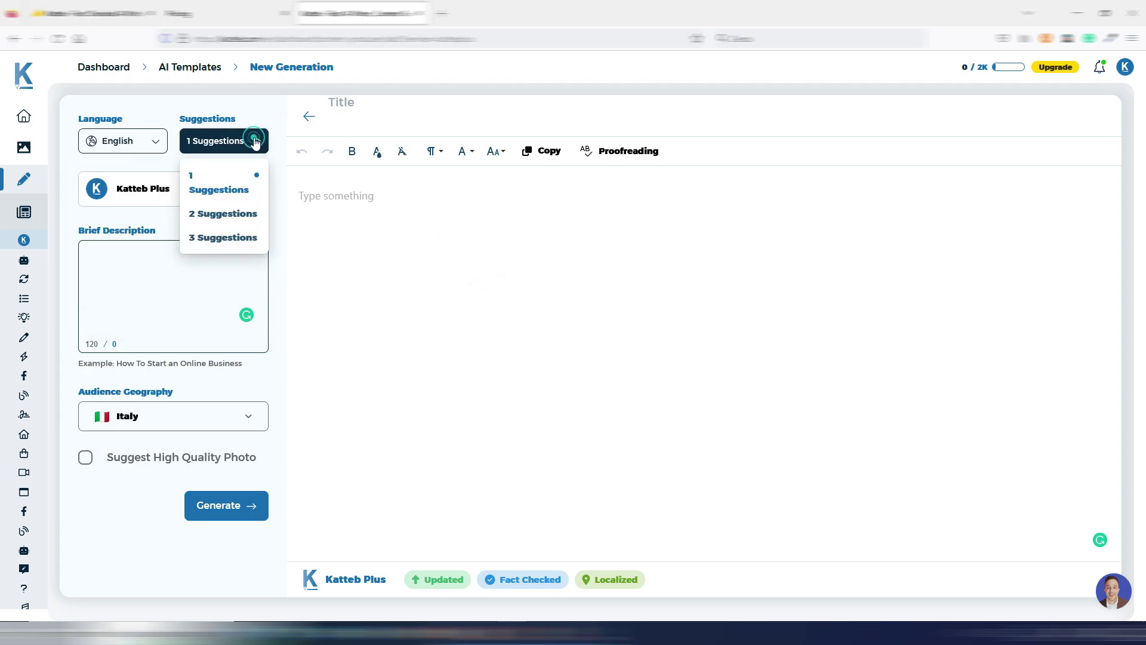
left_click(431, 378)
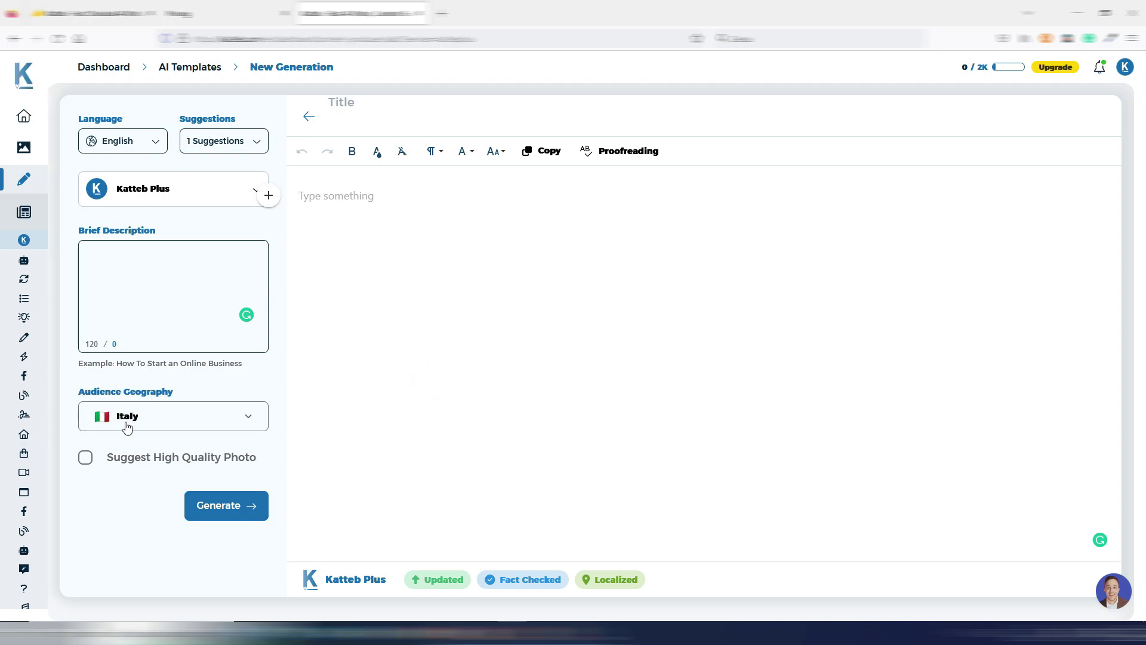
- Pick United States as audience geography and tick Suggest High Quality Photo
left_click(249, 418)
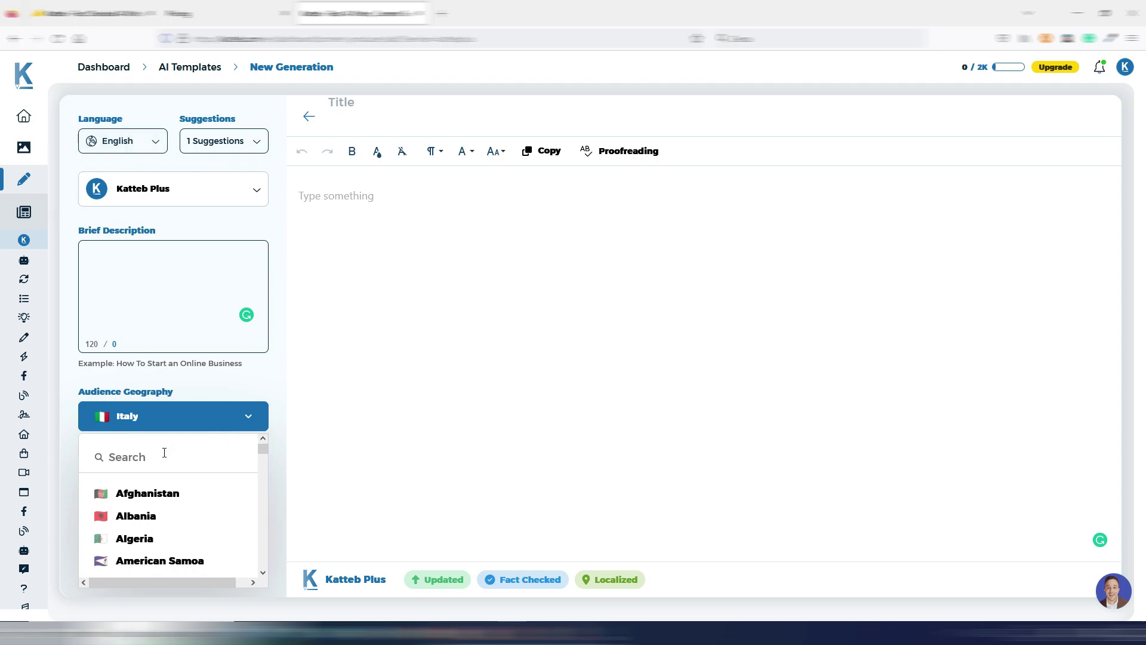
type("united")
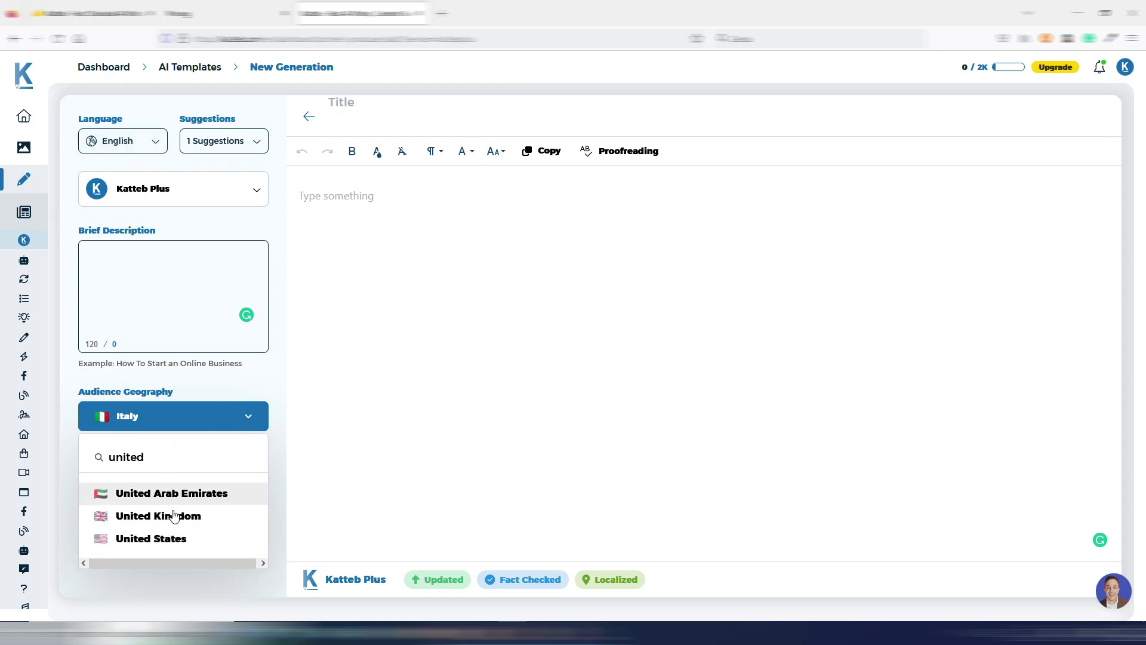
left_click(169, 539)
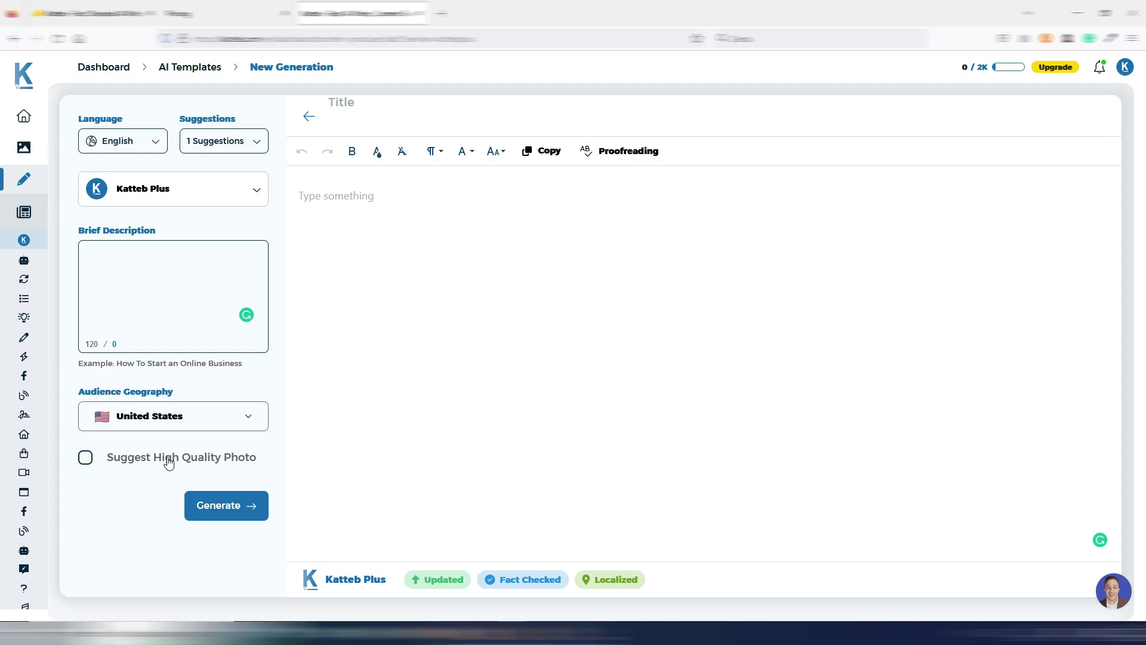
left_click(86, 458)
- Enter the brief 'Qatar world cup 2022', re-tick high-quality photos, and generate the article
left_click(125, 250)
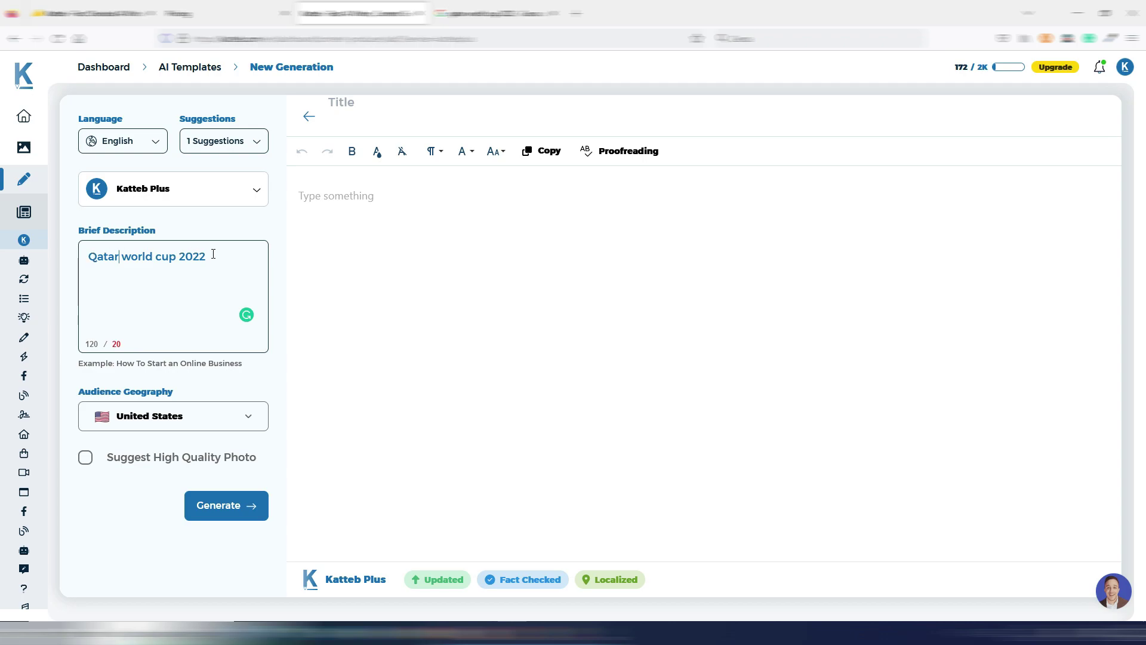
left_click(87, 459)
left_click(222, 509)
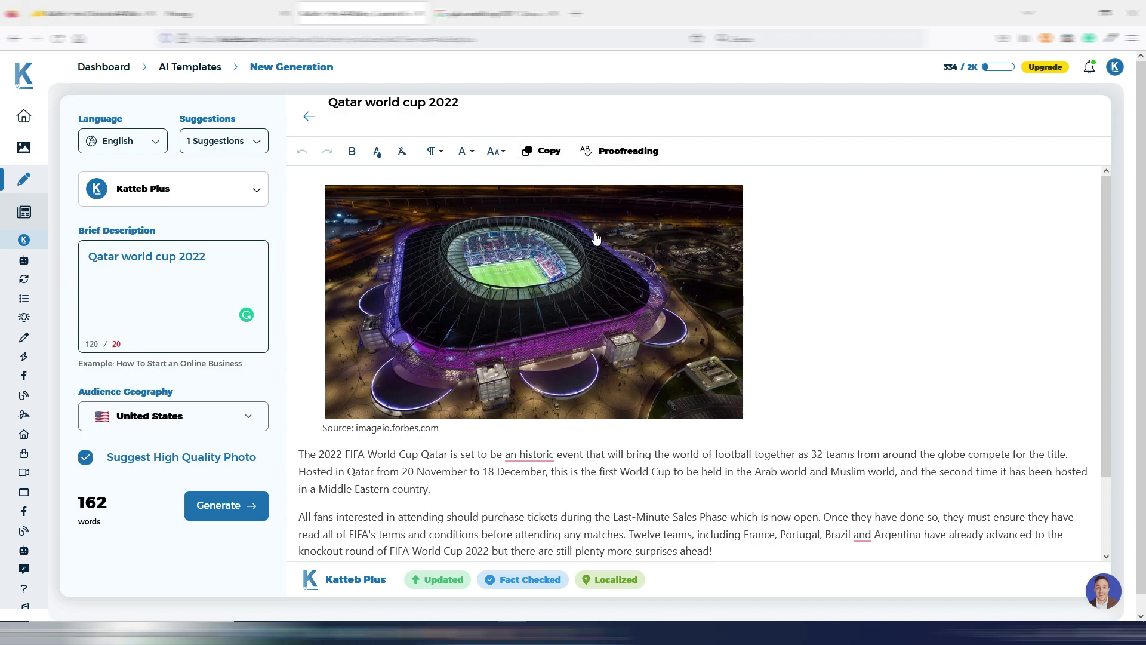
scroll(599, 315, "down", 1)
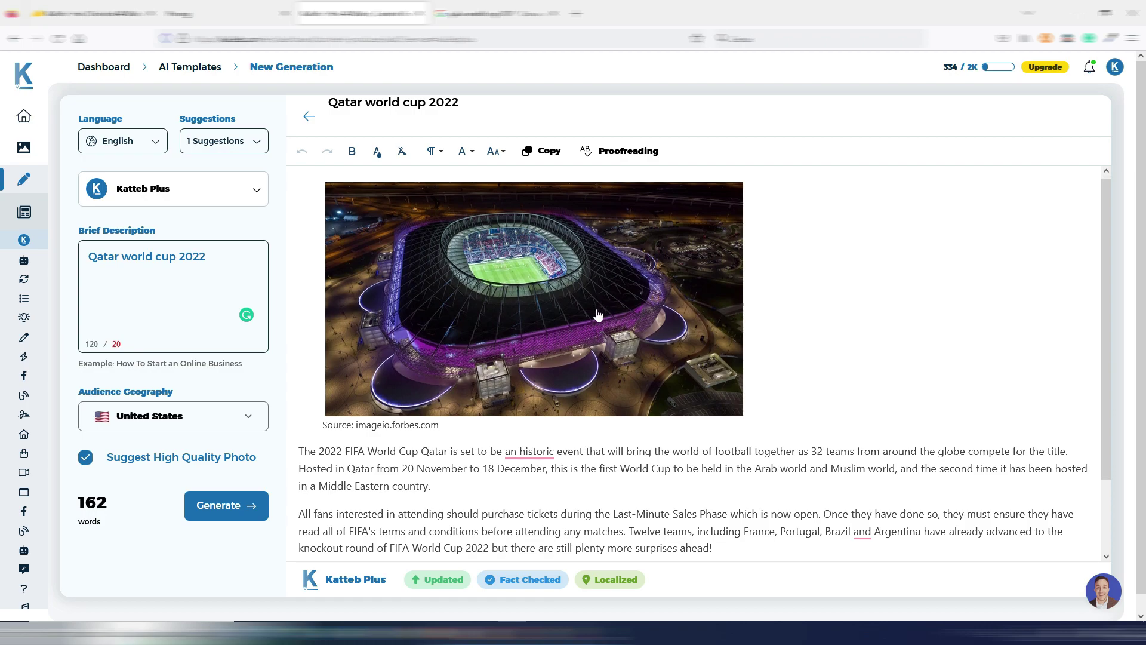
scroll(599, 314, "down", 2)
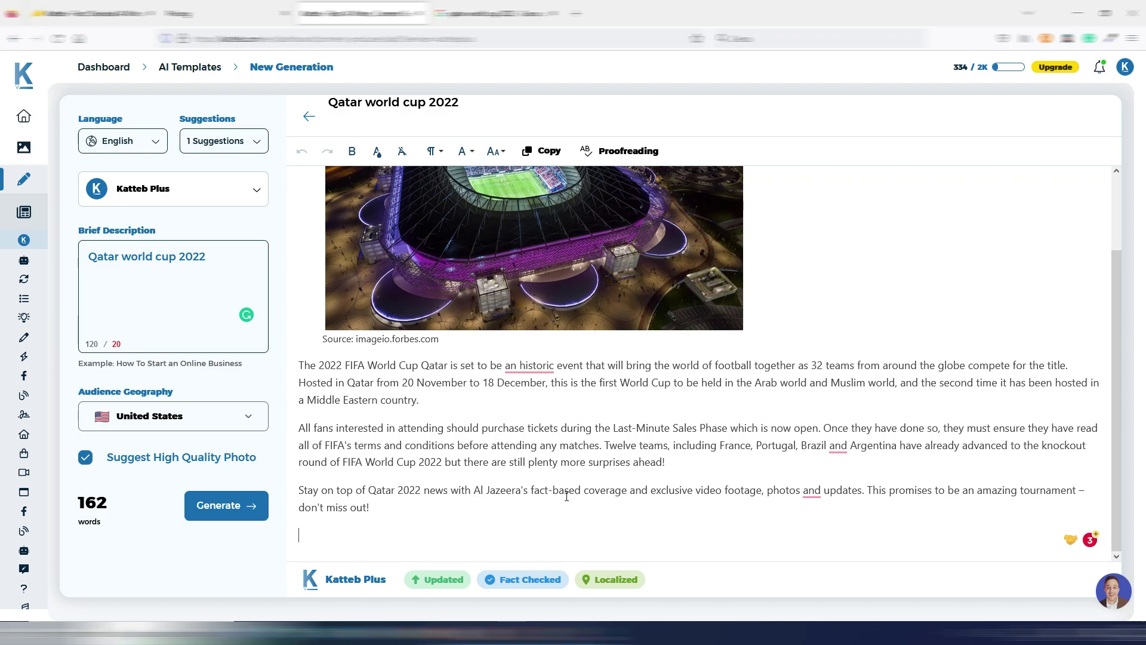
scroll(566, 496, "up", 2)
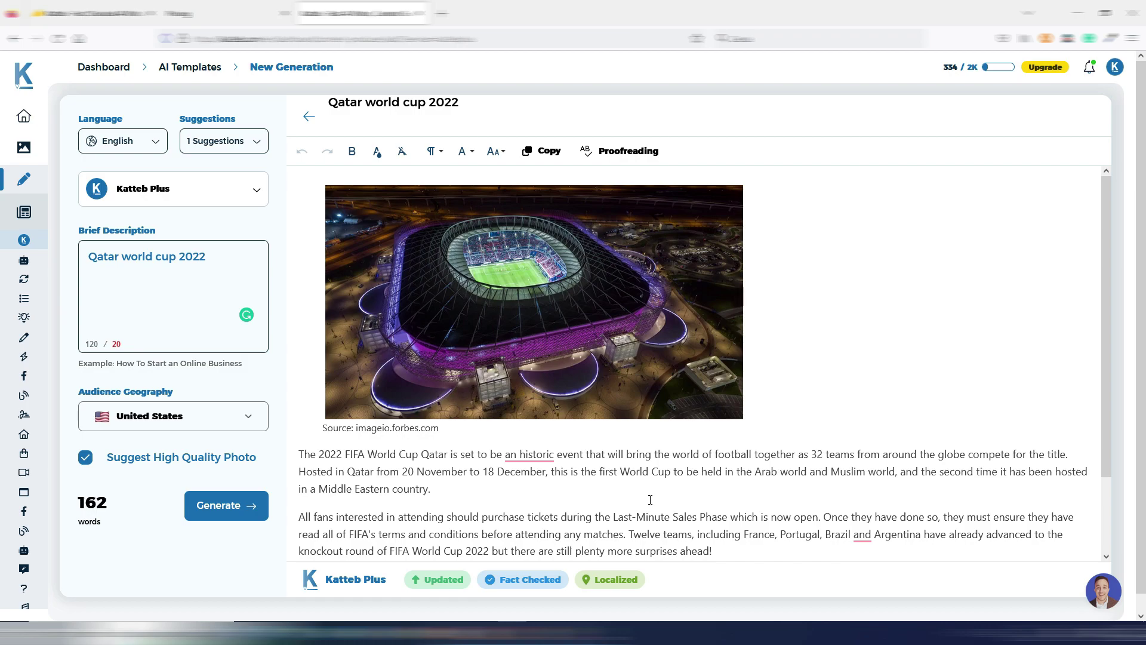
left_click_drag(813, 452, 857, 455)
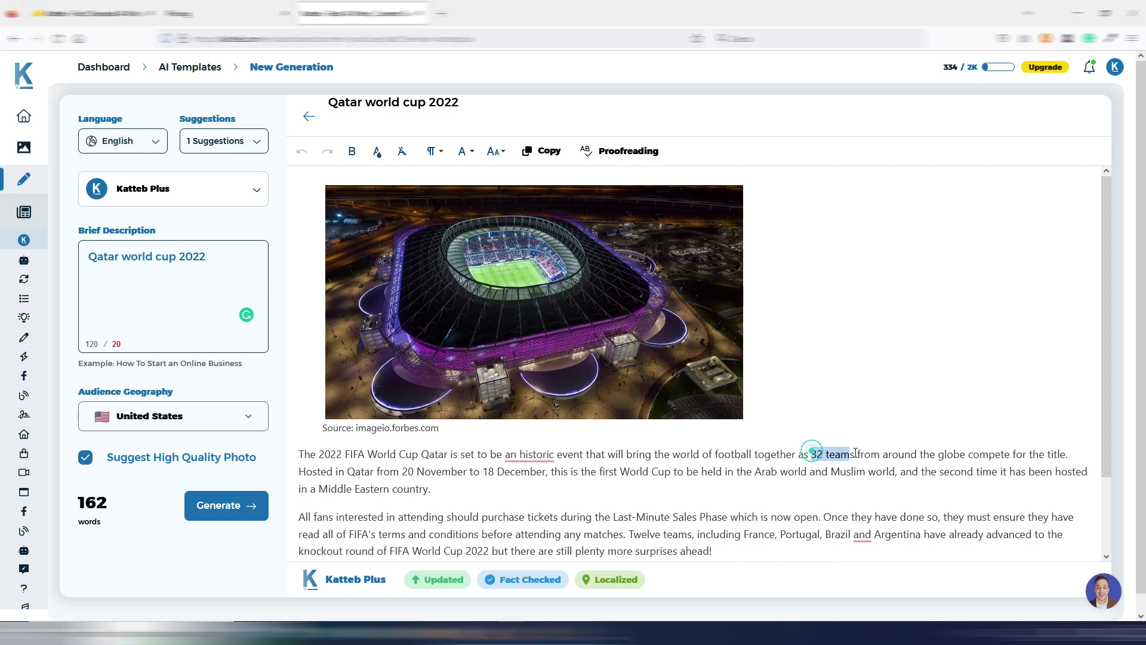
left_click(396, 472)
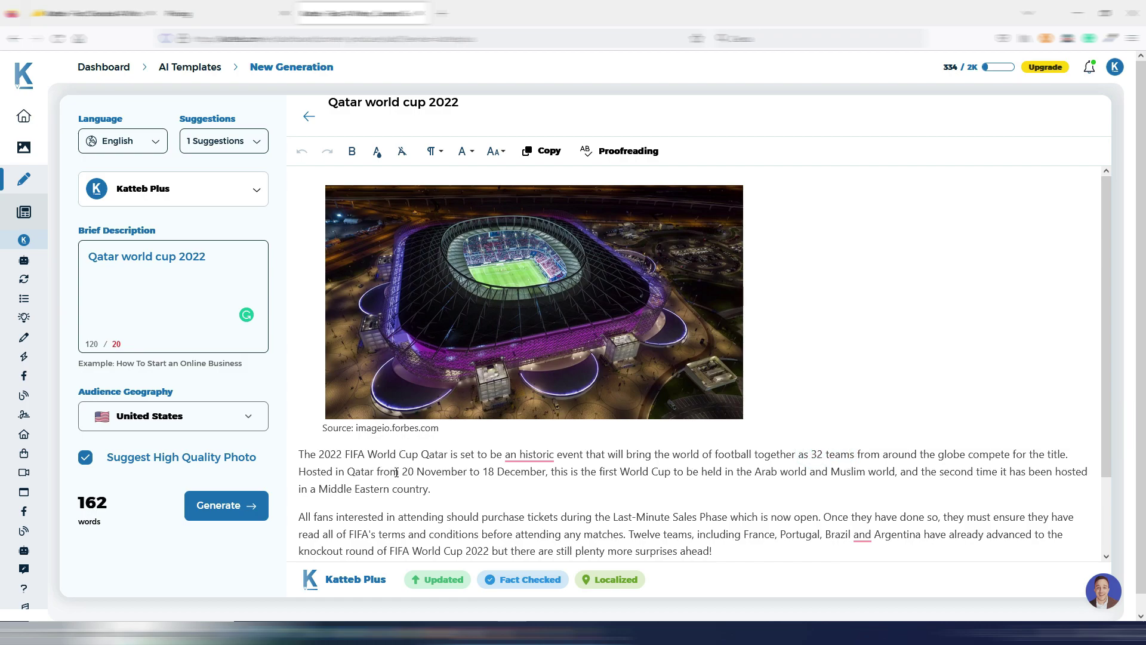
left_click_drag(404, 471, 545, 471)
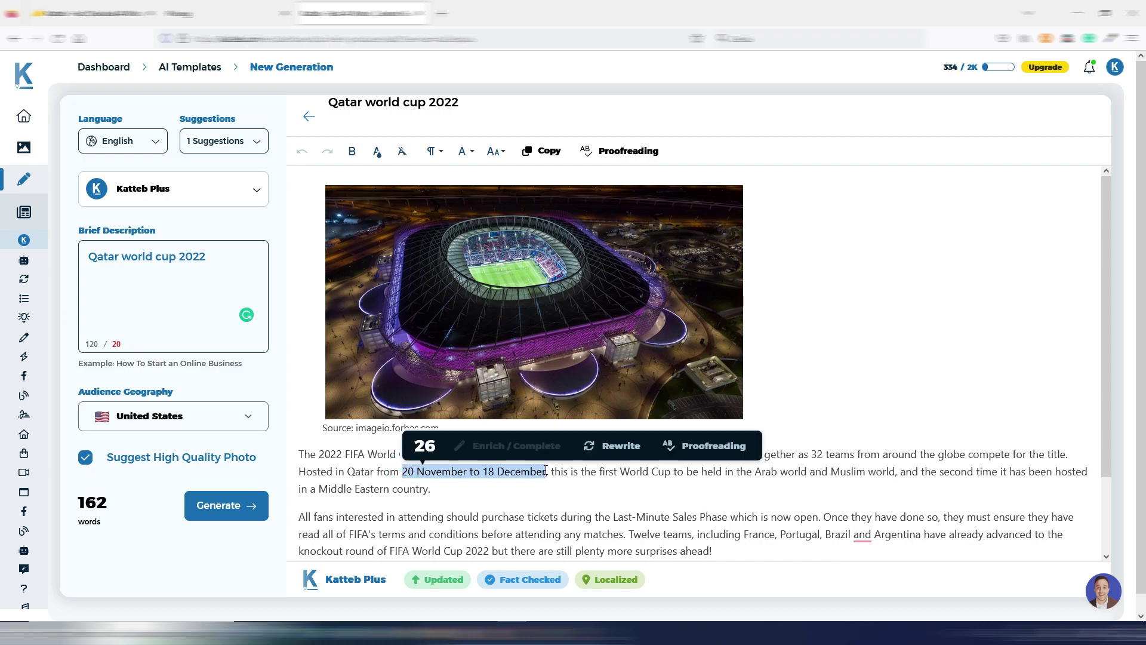
left_click(589, 486)
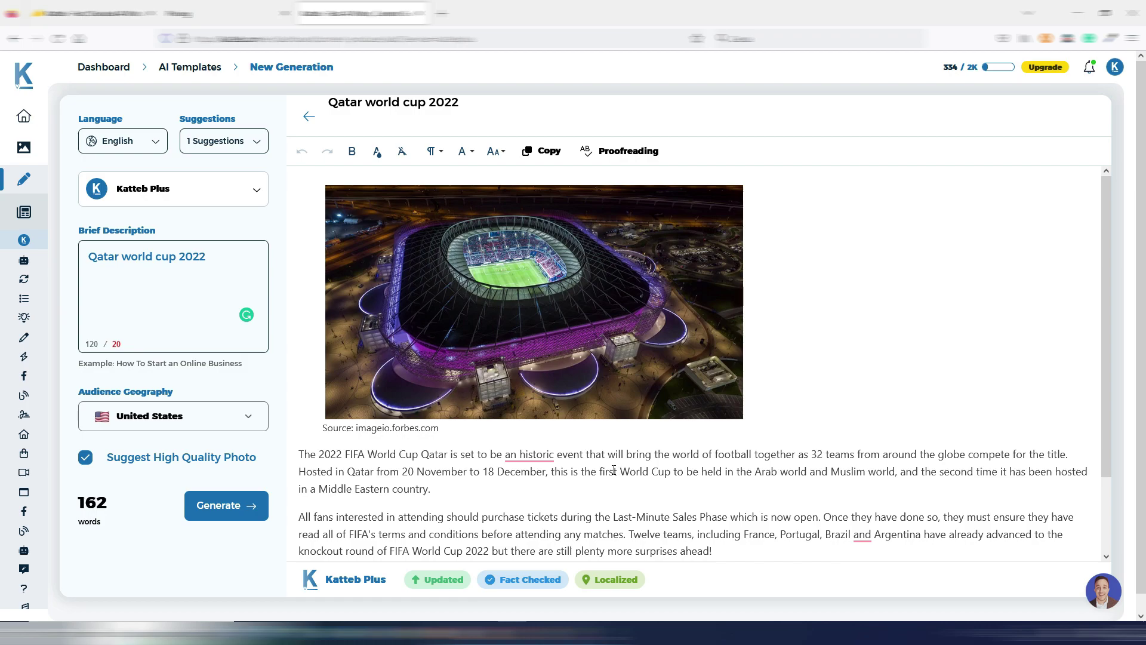
left_click_drag(613, 470, 1000, 472)
left_click(907, 489)
scroll(589, 494, "down", 1)
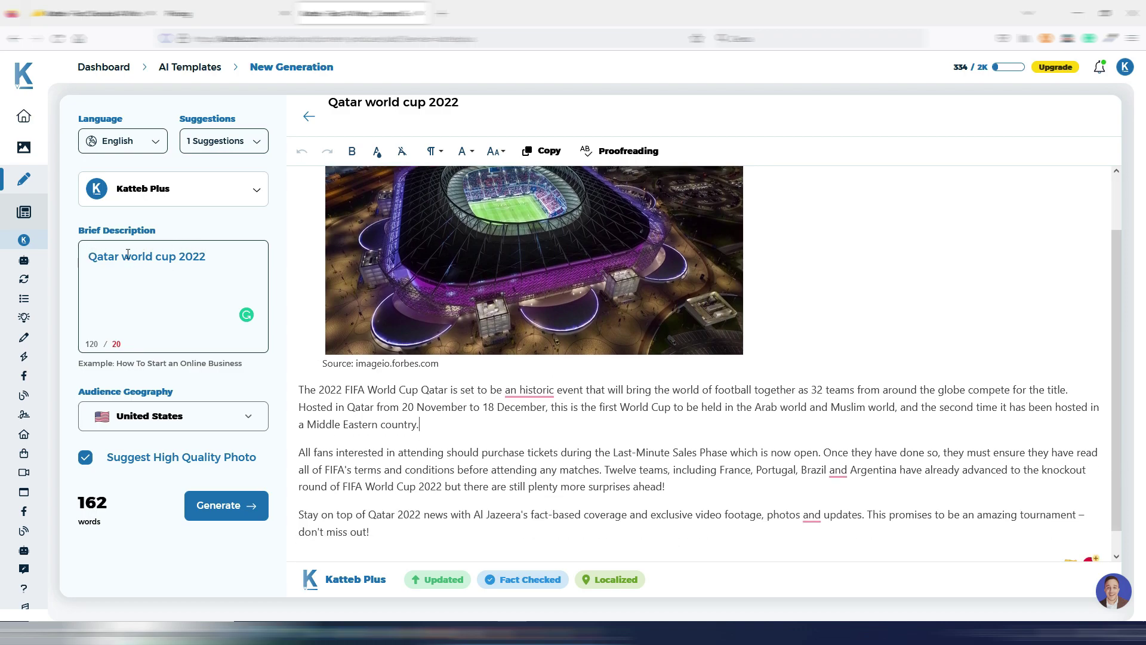
scroll(531, 429, "down", 1)
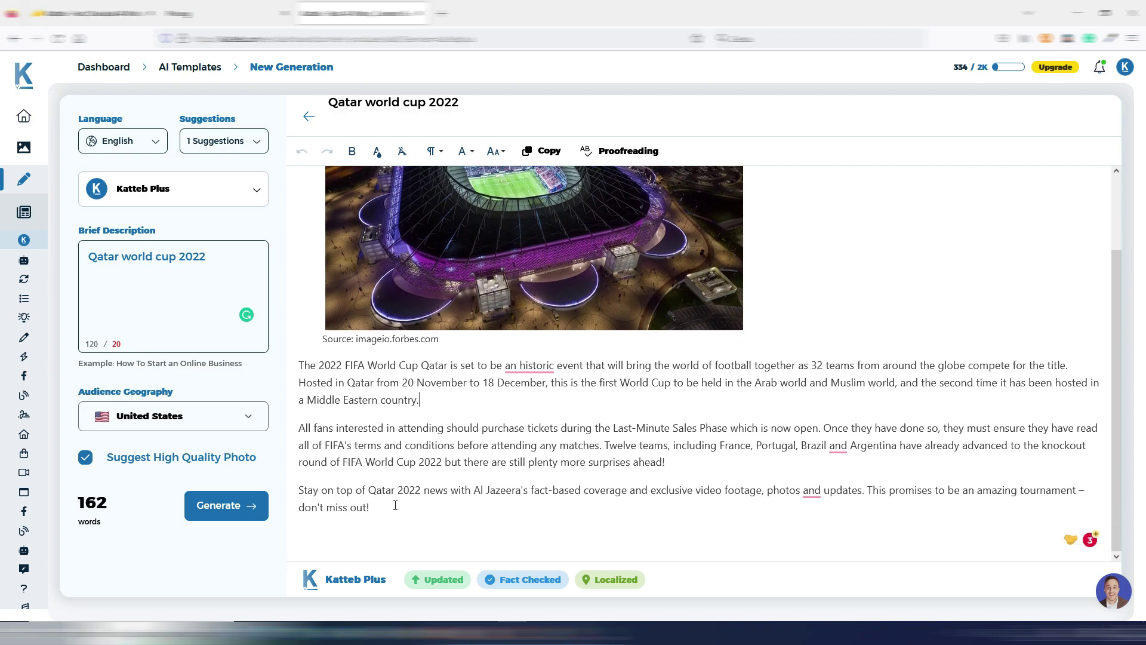
scroll(327, 476, "down", 1)
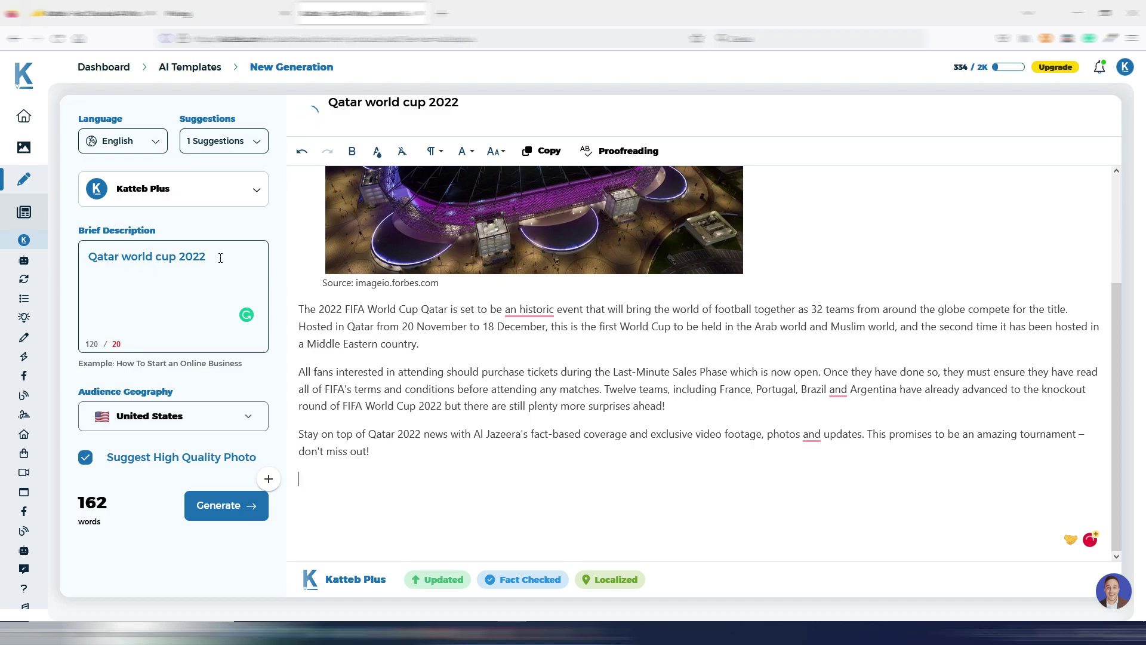
- Replace the brief with 'Italy team and Qatar world cup 2022' and generate more content
left_click_drag(216, 254, 90, 256)
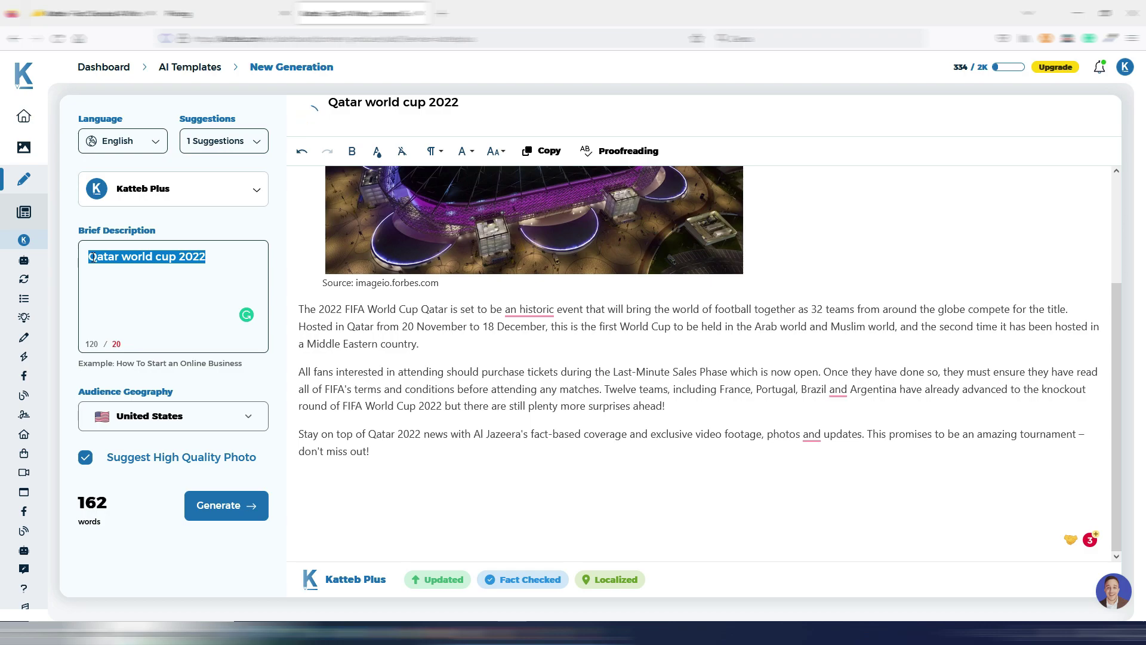
type("Ita")
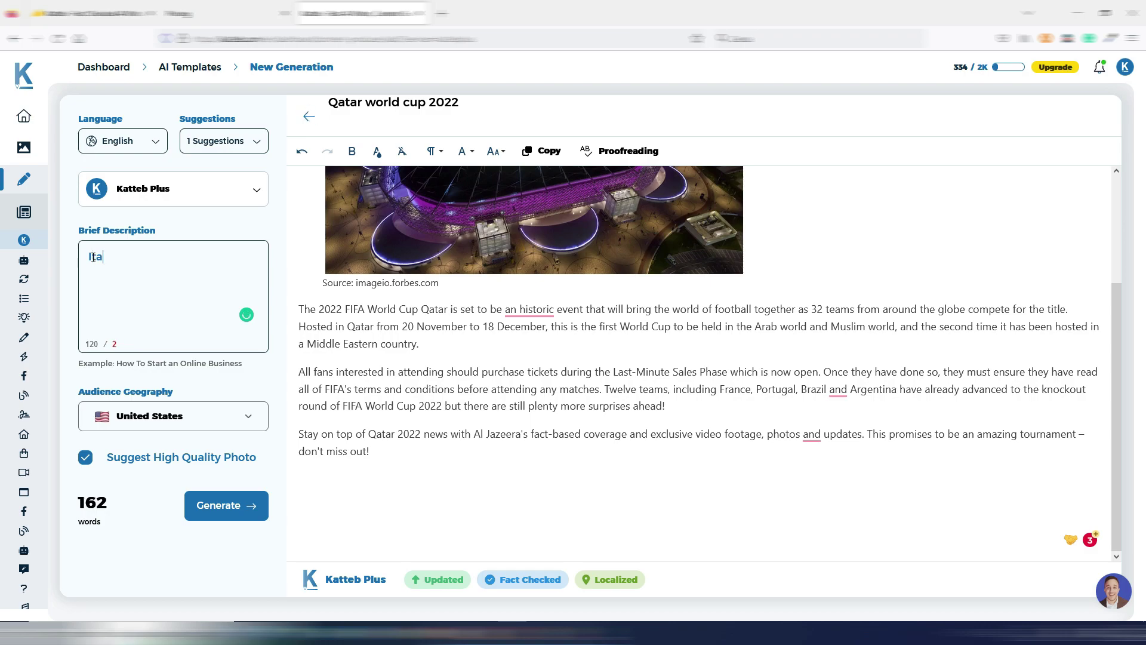
type("ly team")
type(" an")
type("d Qatar ")
type("wo")
type("rdl cup 2")
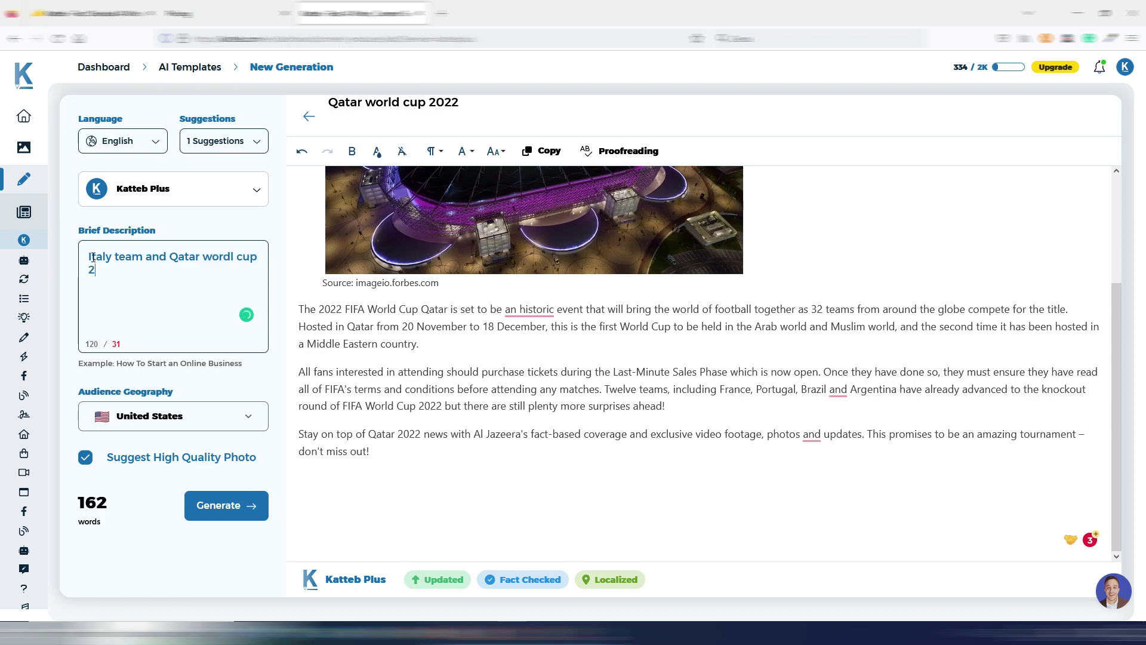
type("0222")
key("BackSpace")
left_click(325, 478)
left_click(139, 270)
left_click(222, 507)
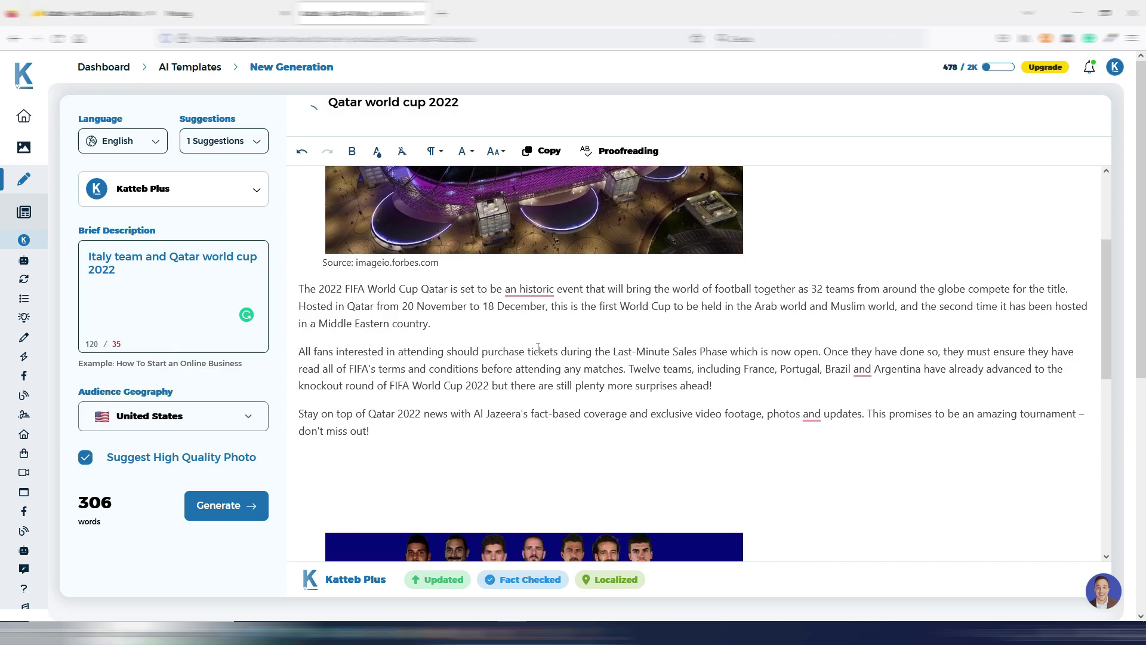
scroll(537, 346, "down", 5)
scroll(536, 321, "up", 3)
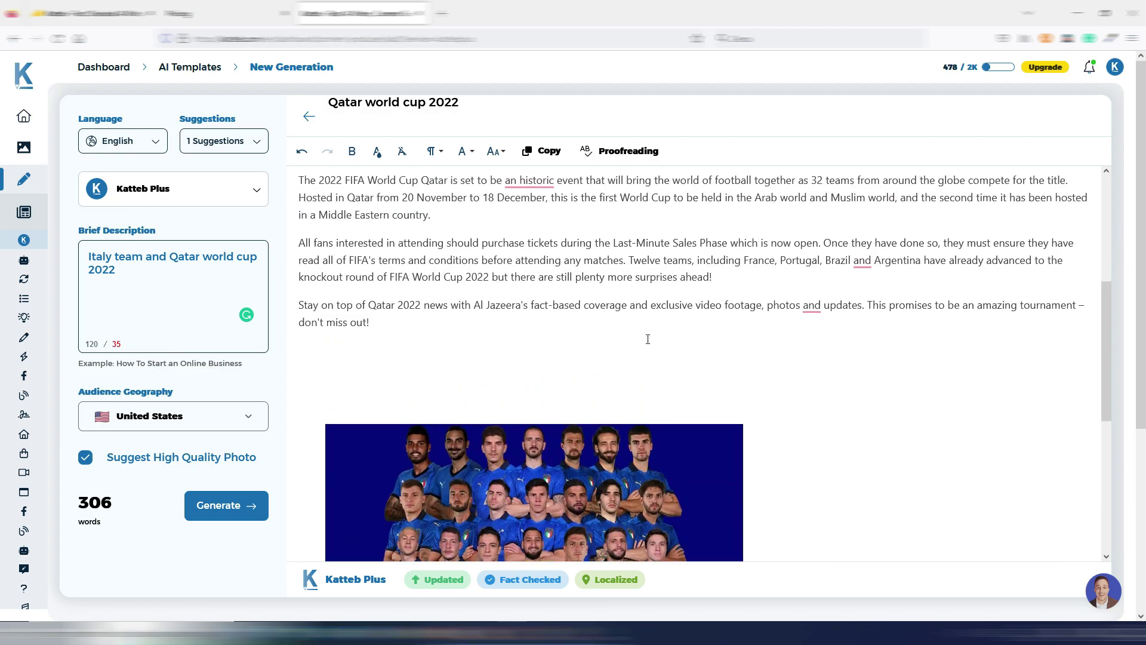
scroll(473, 320, "down", 5)
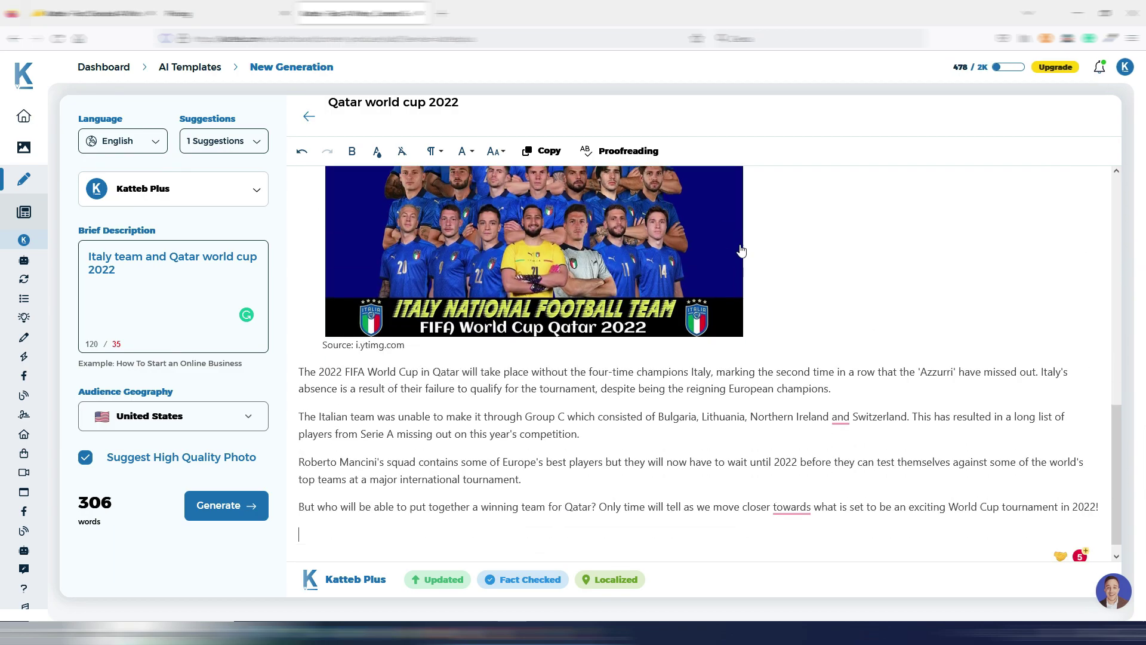
scroll(717, 272, "up", 3)
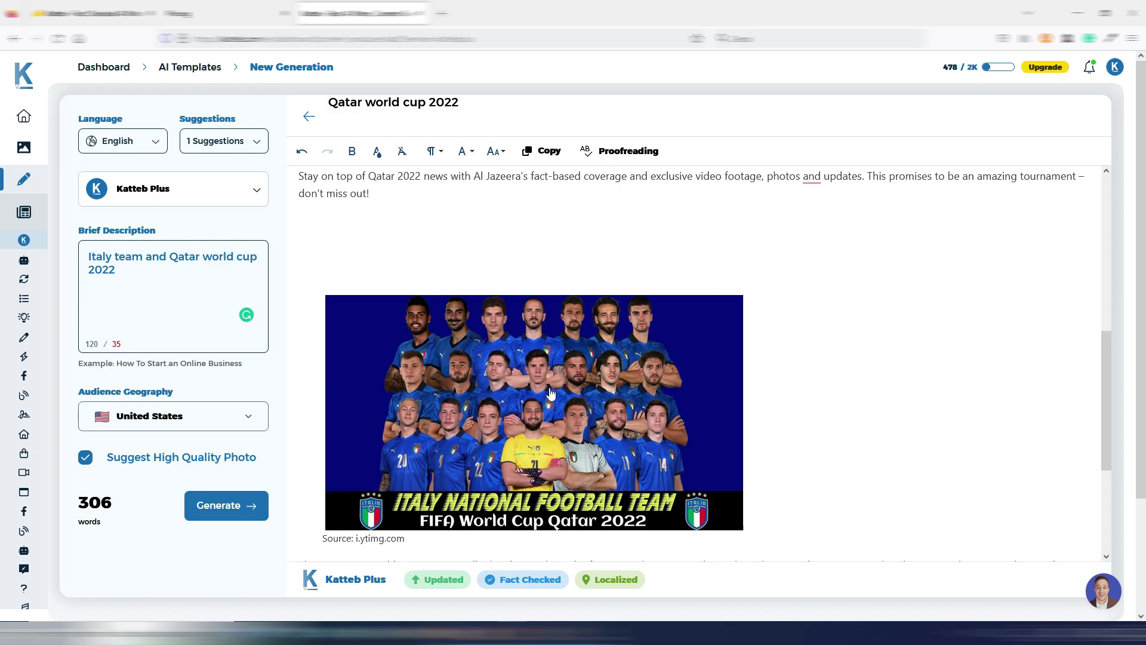
scroll(550, 391, "down", 1)
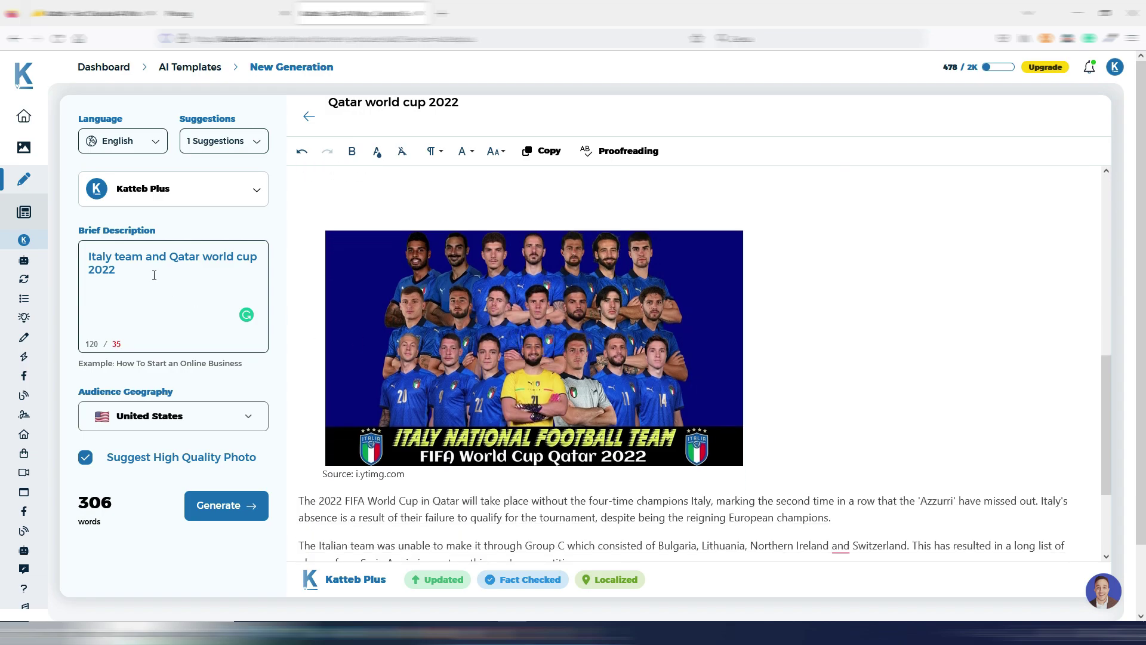
scroll(404, 400, "down", 2)
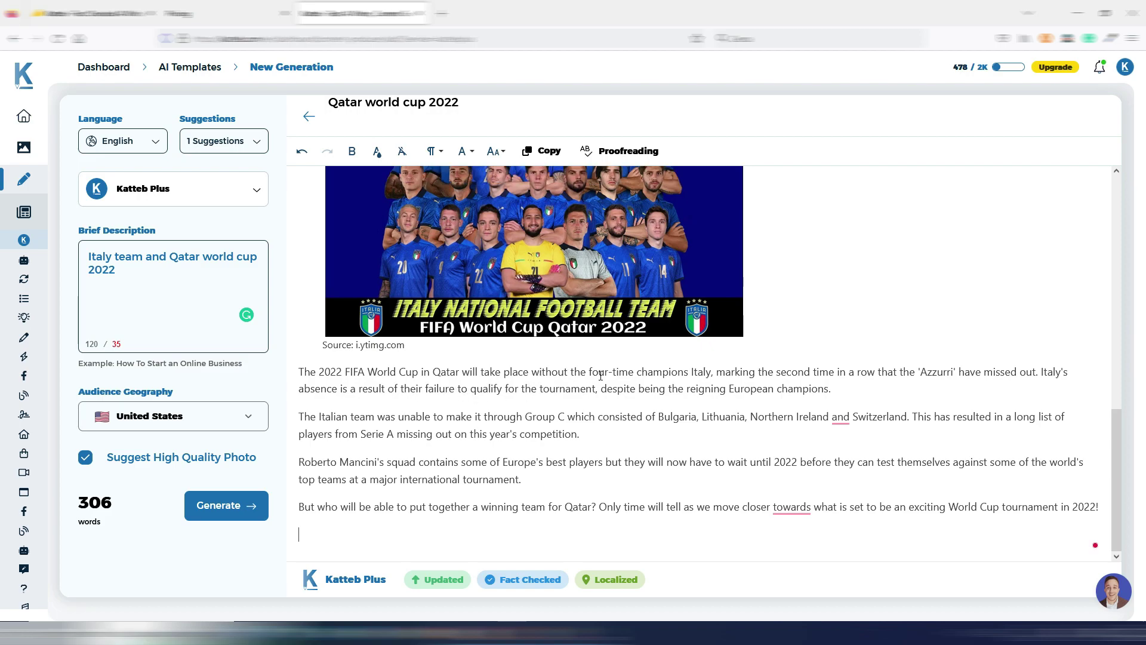
- Select and review the phrase about Italy's absence in the opening paragraph
left_click_drag(529, 373, 711, 371)
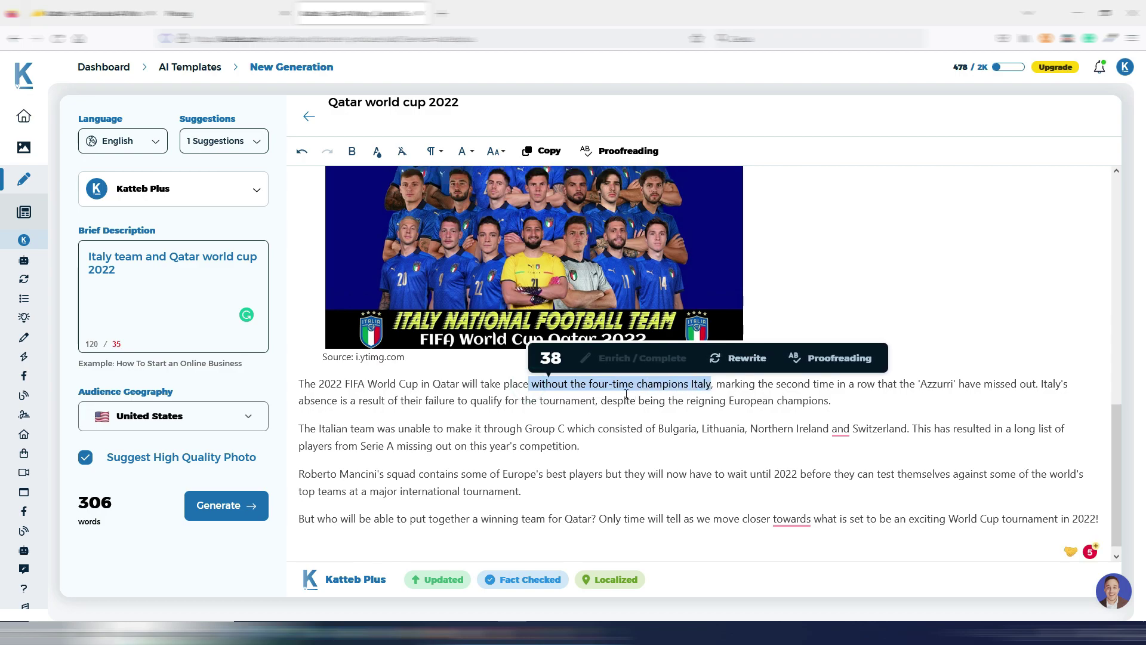
left_click(578, 394)
mouse_move(565, 387)
left_mouse_down()
mouse_move(574, 387)
mouse_move(540, 387)
left_mouse_up()
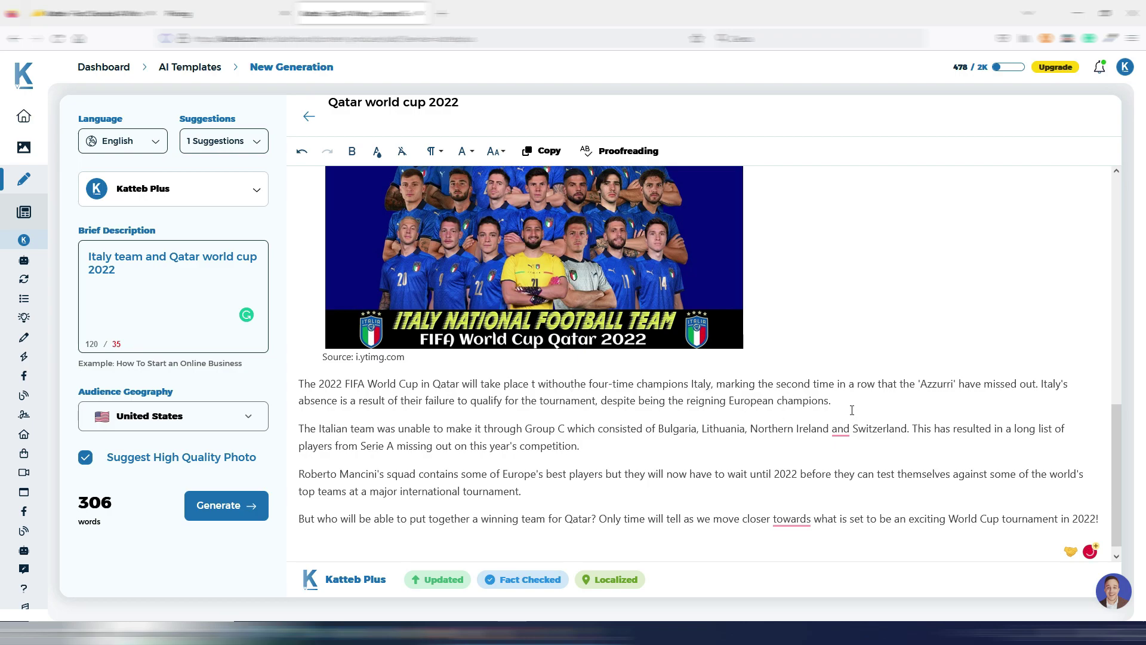
left_click(922, 382)
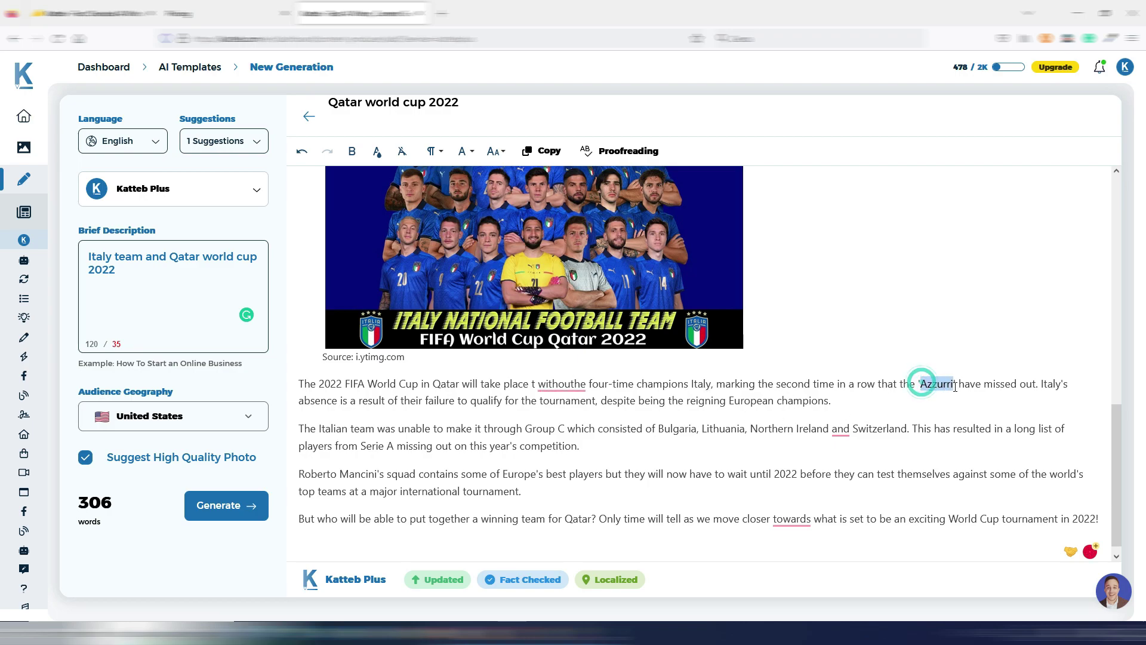
left_click(919, 404)
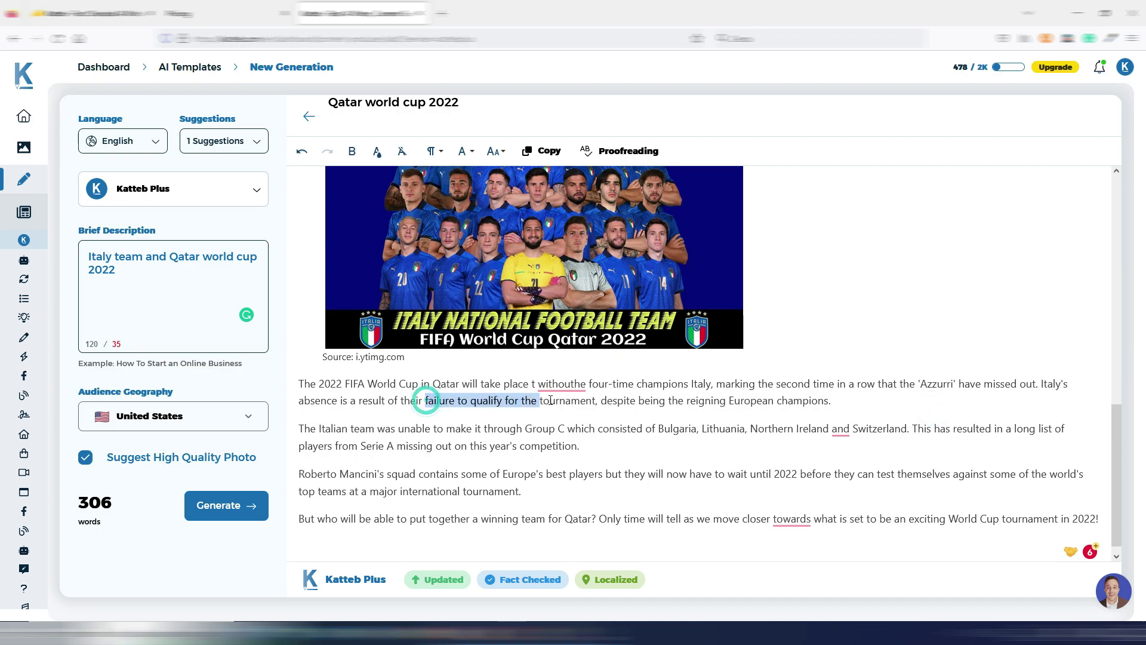
- Review the Group C paragraph and dismiss the Grammarly comma suggestion without applying it
left_click_drag(425, 401, 596, 401)
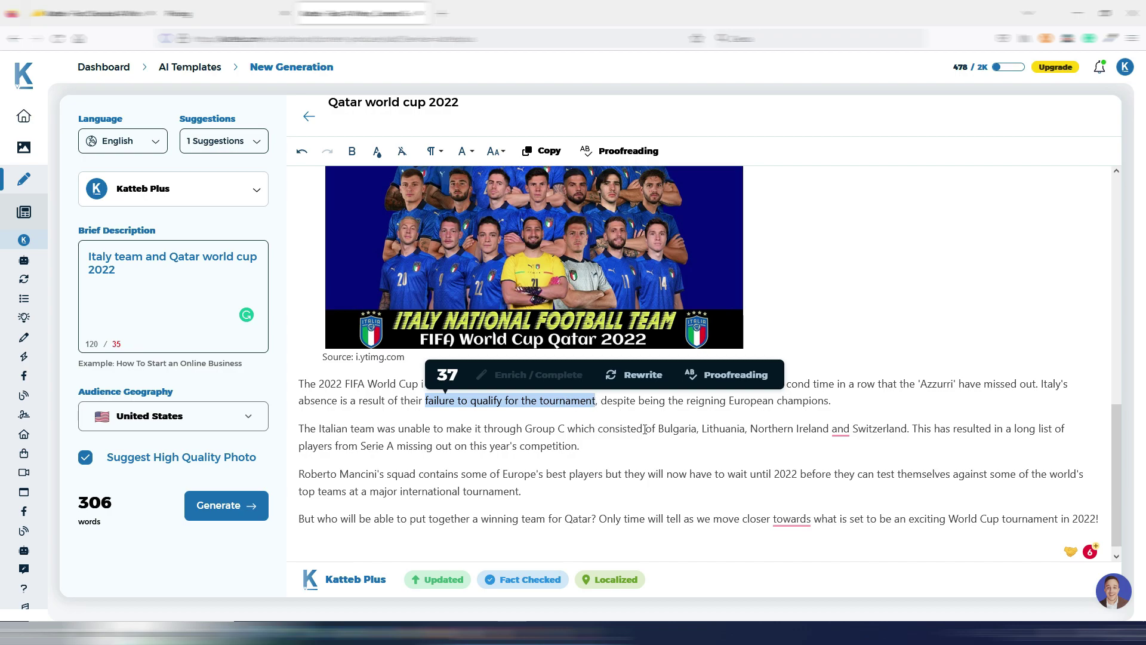
left_click(692, 429)
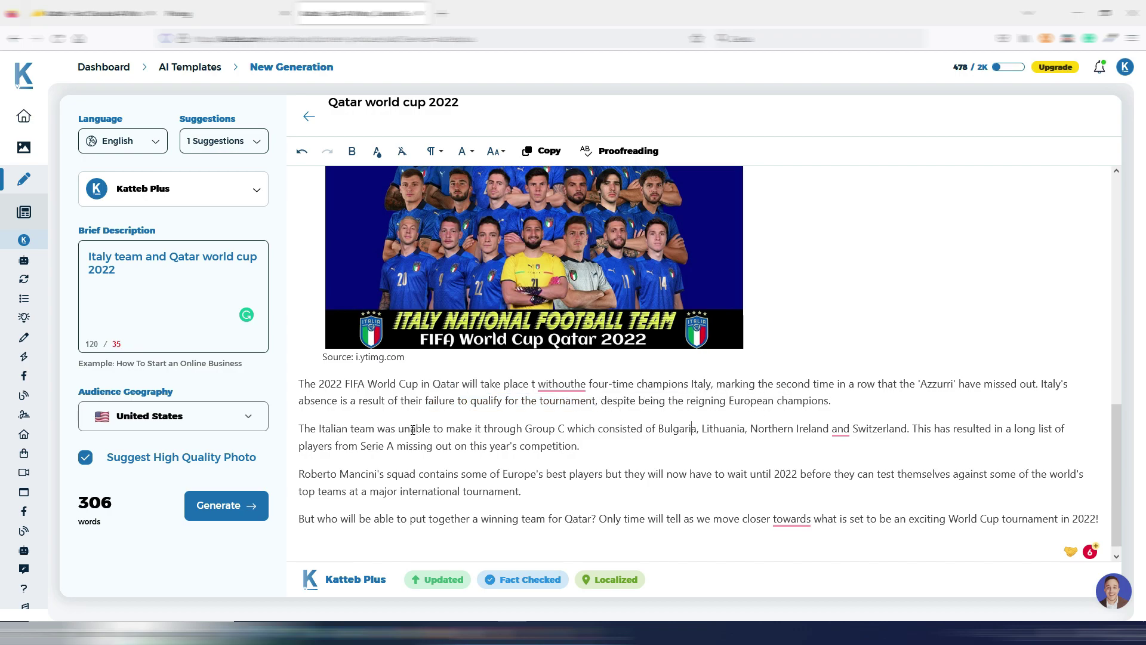
double_click(544, 428)
left_click(652, 450)
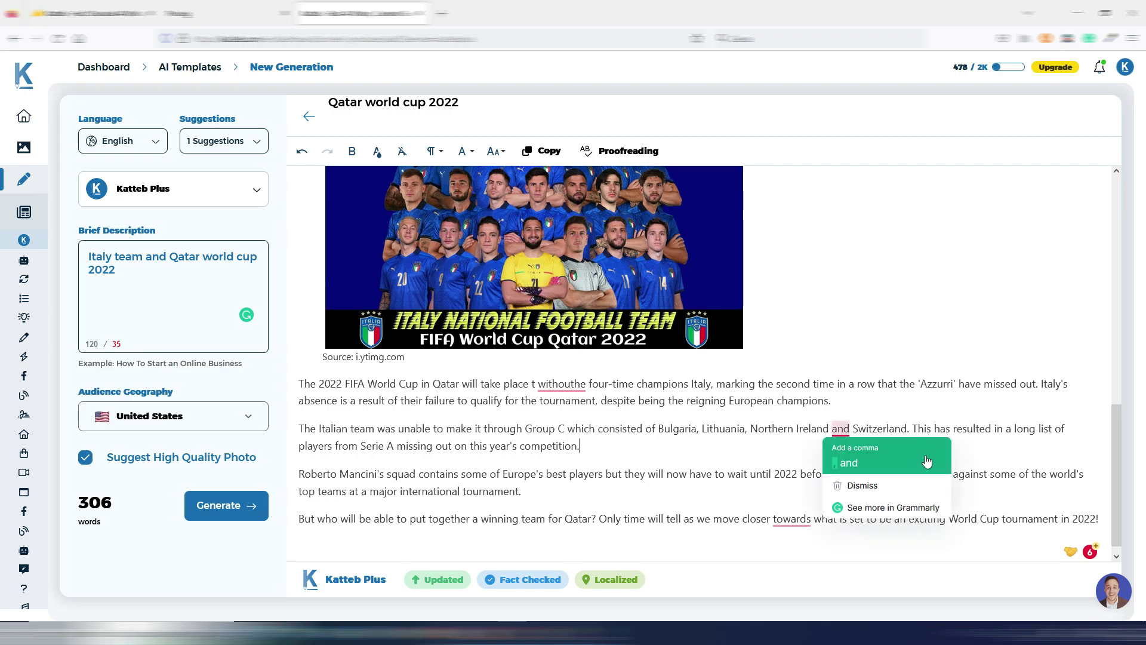
left_click(1014, 452)
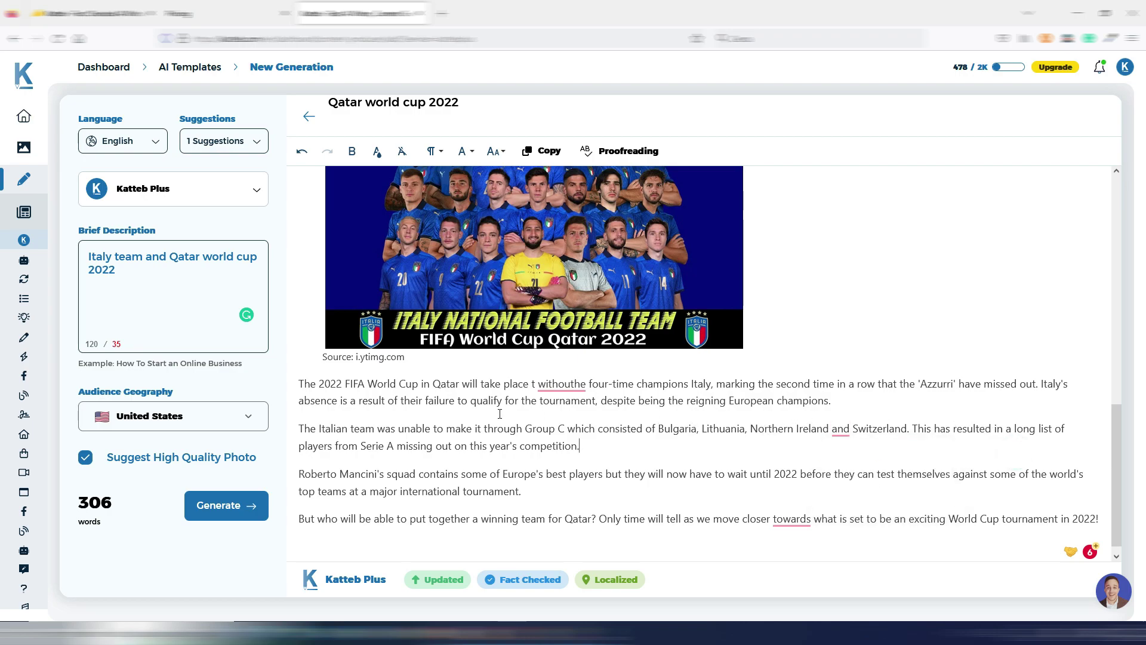
double_click(371, 446)
left_click(498, 463)
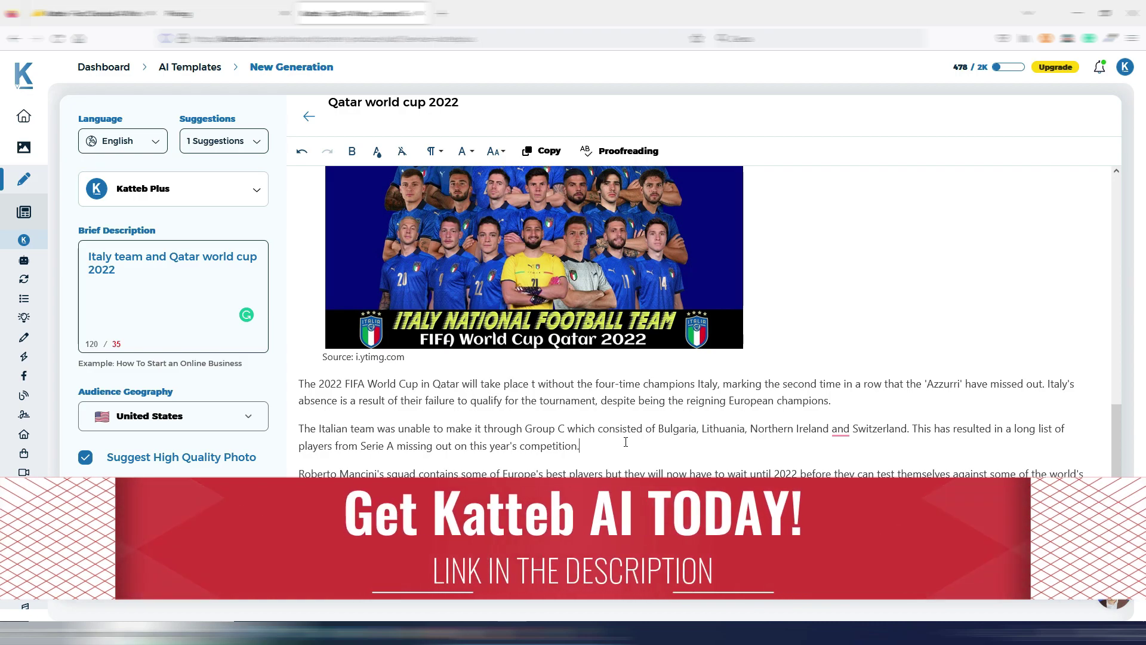
left_click(78, 13)
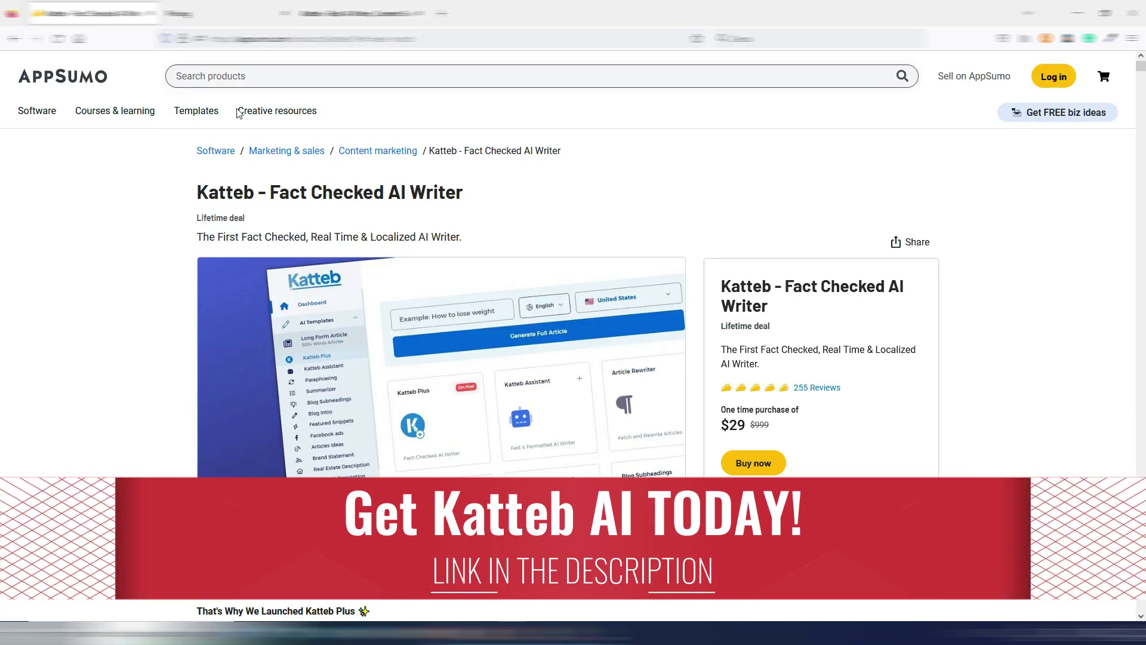
- Highlight the AppSumo Single plan's $29 price and its 15,000 words per month
scroll(388, 352, "down", 10)
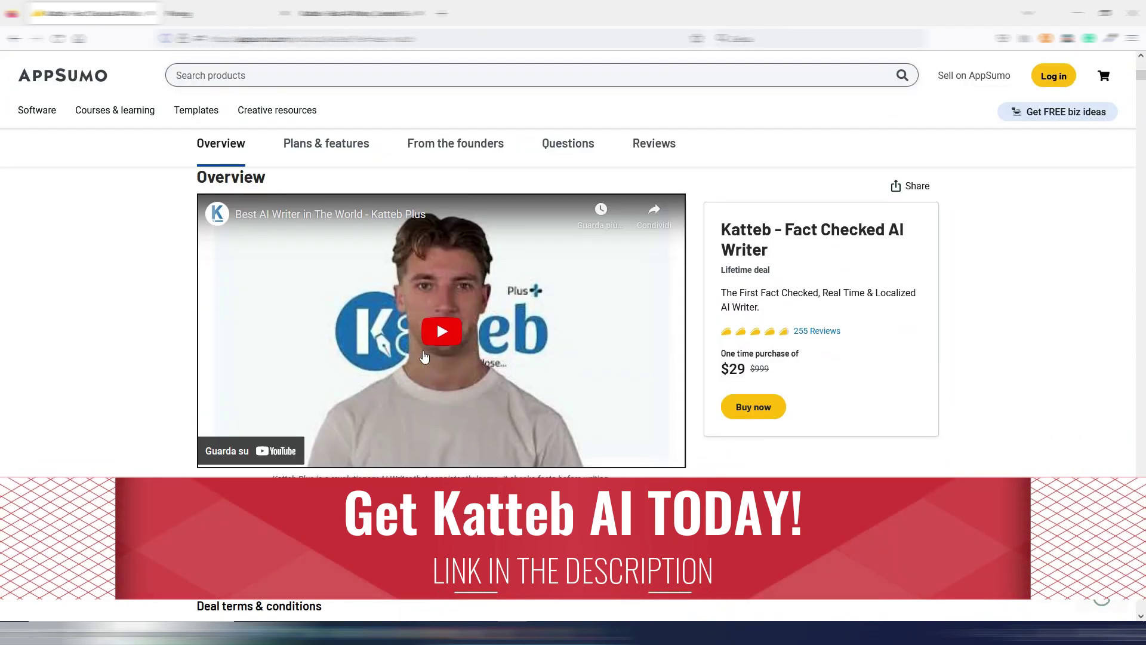
scroll(423, 357, "down", 5)
scroll(422, 353, "up", 2)
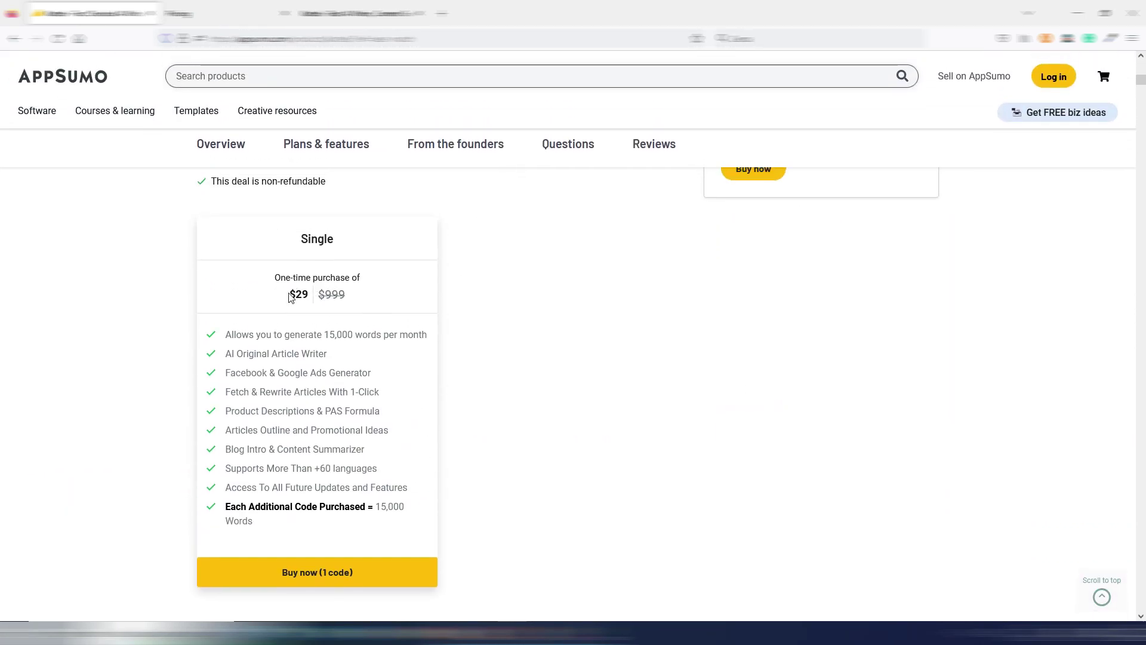
double_click(292, 296)
left_click_drag(325, 334, 429, 336)
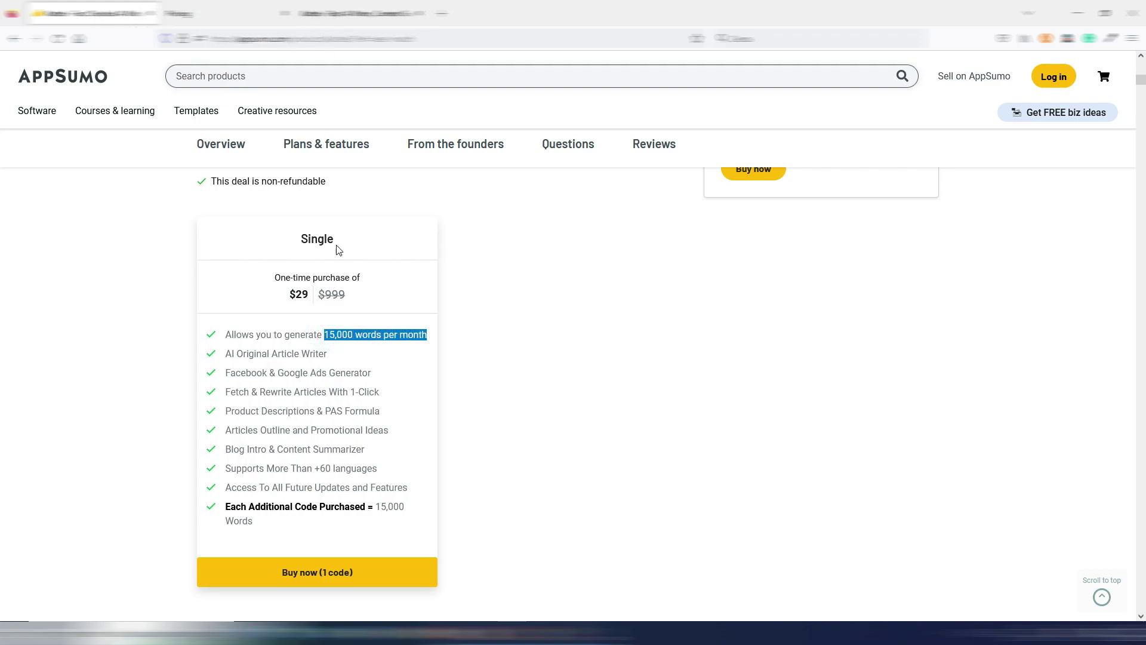
- Glance at the article, clear the AppSumo highlight, and open Katteb's pricing page
left_click(360, 12)
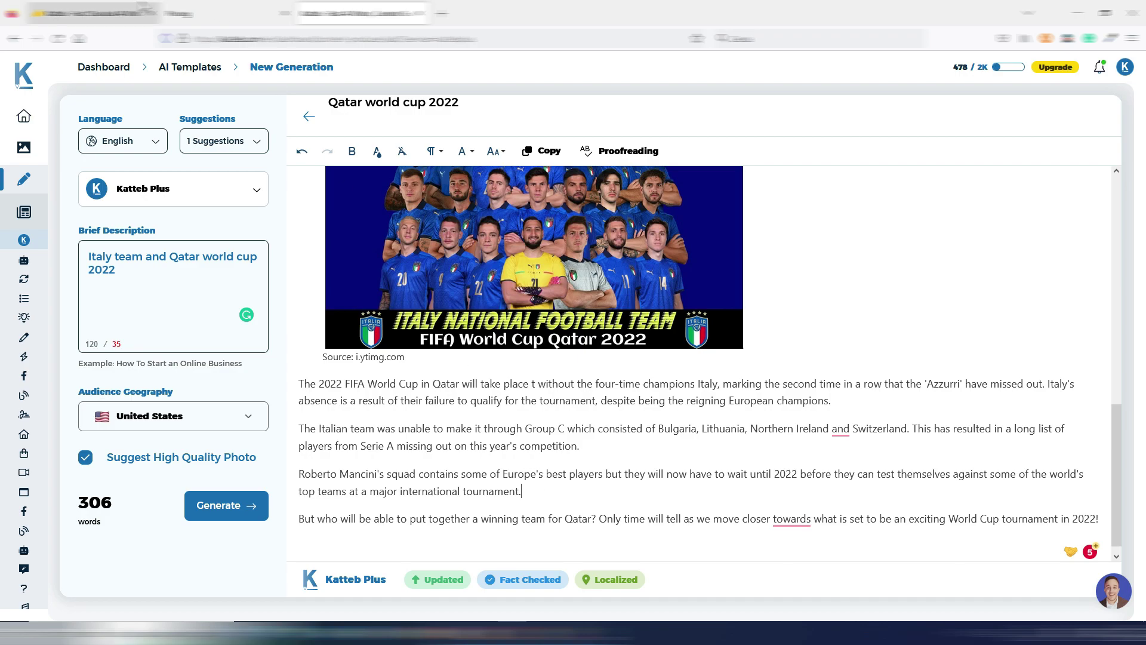
left_click(122, 12)
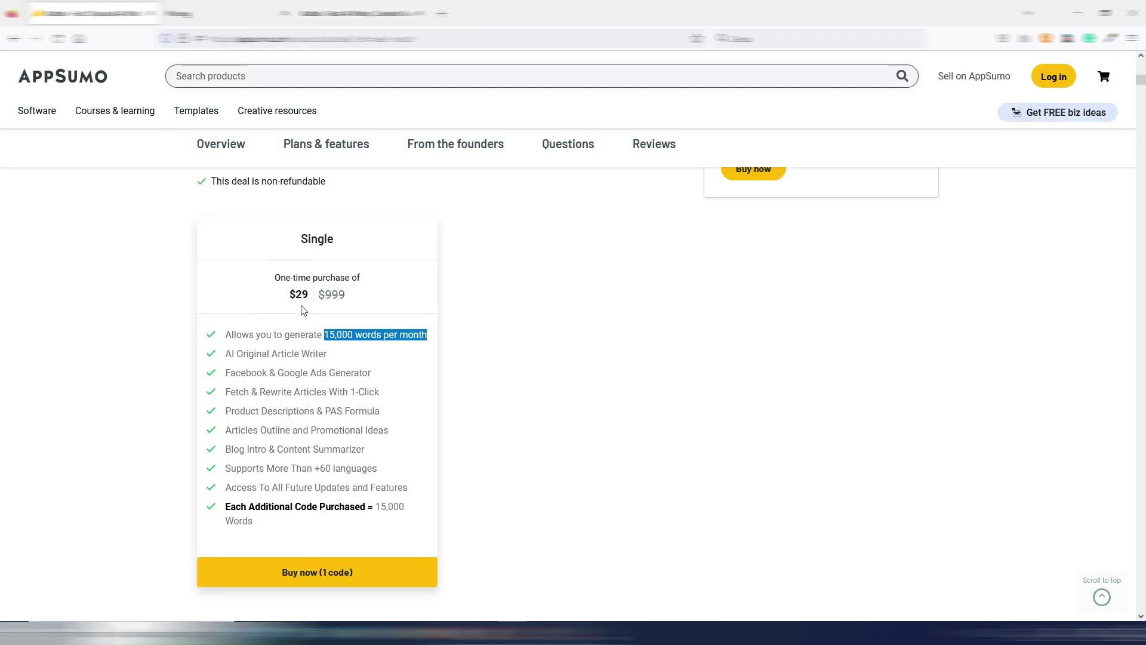
left_click(337, 333)
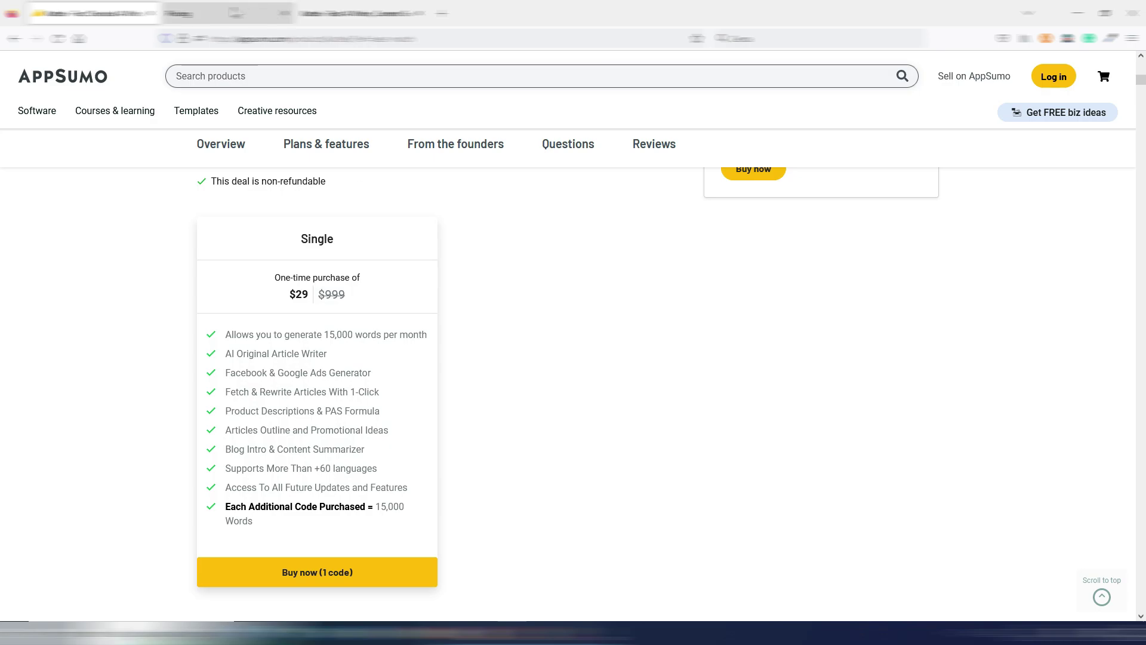
left_click(233, 11)
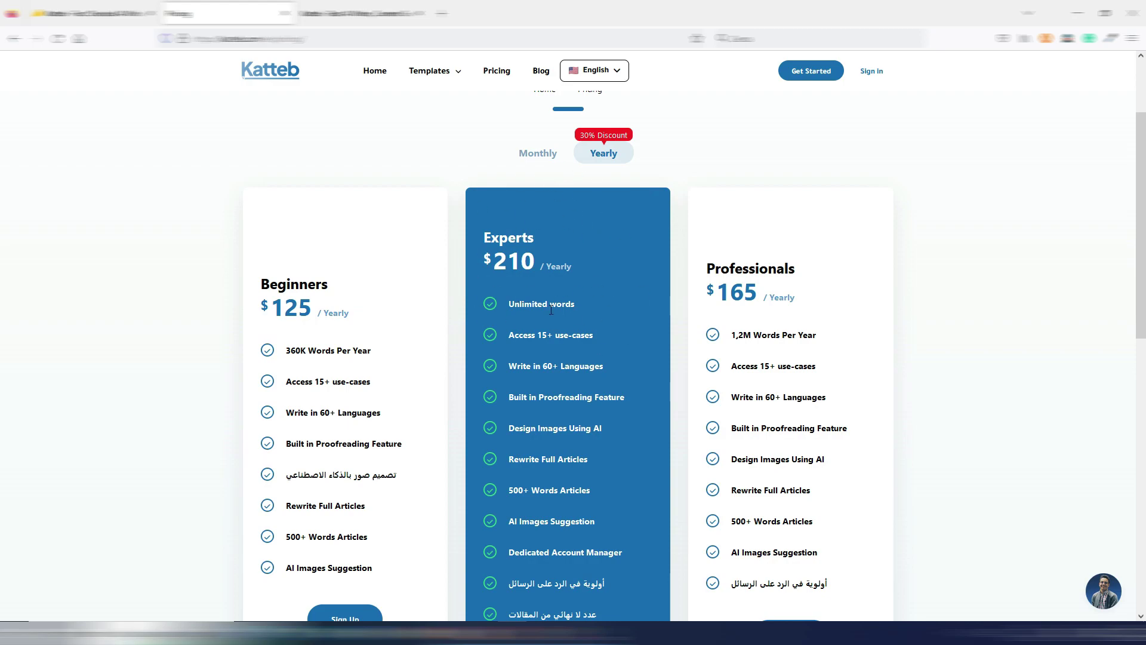
- Highlight the Experts plan's $210 yearly price and Unlimited words, then return to the article
triple_click(578, 264)
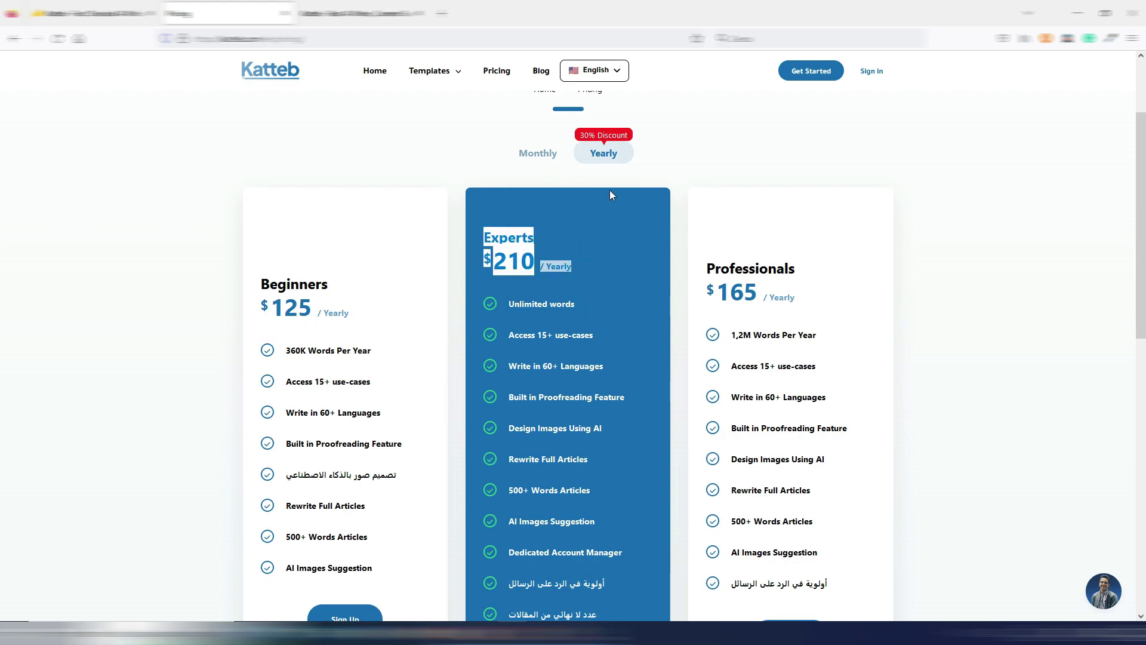
left_click(514, 263)
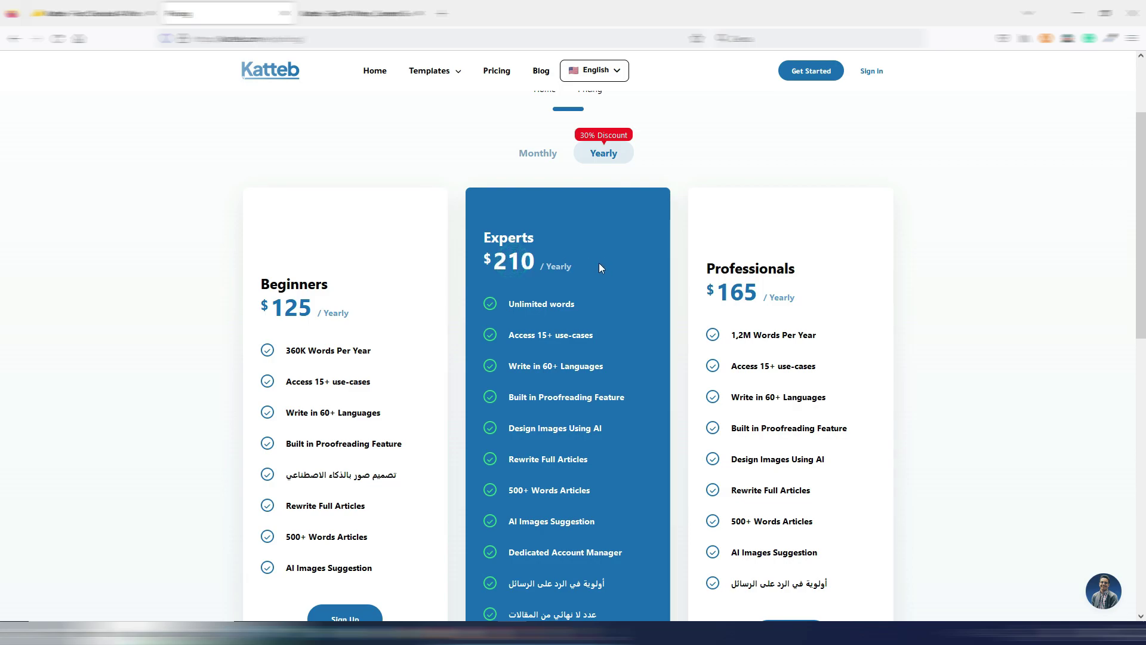
triple_click(580, 305)
left_click(597, 305)
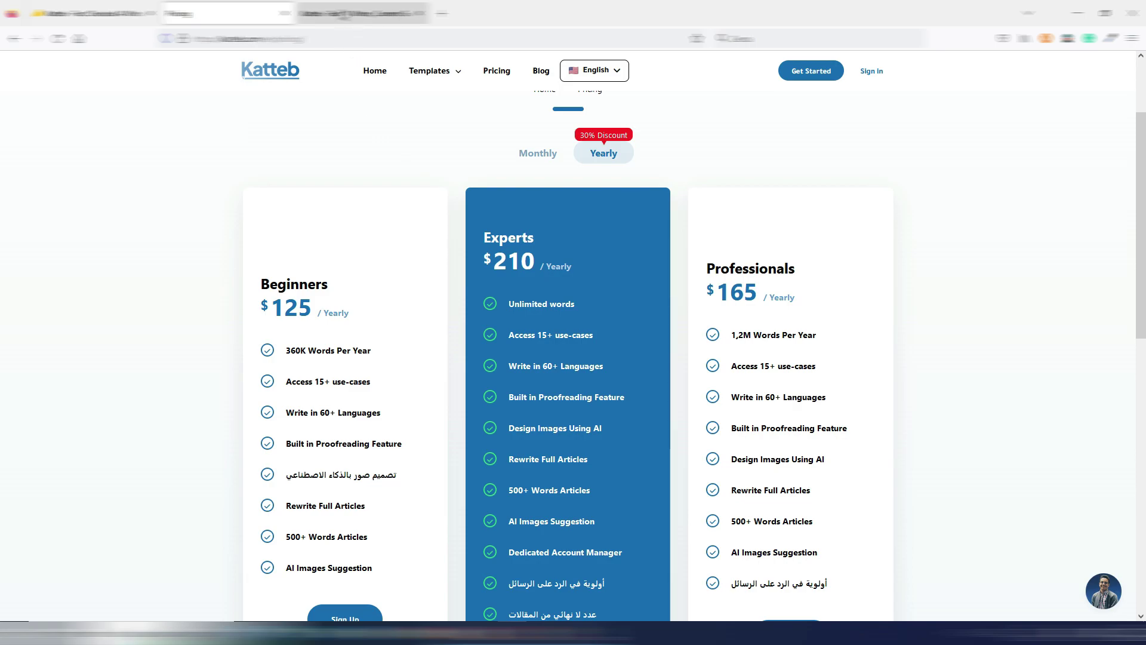
left_click(361, 13)
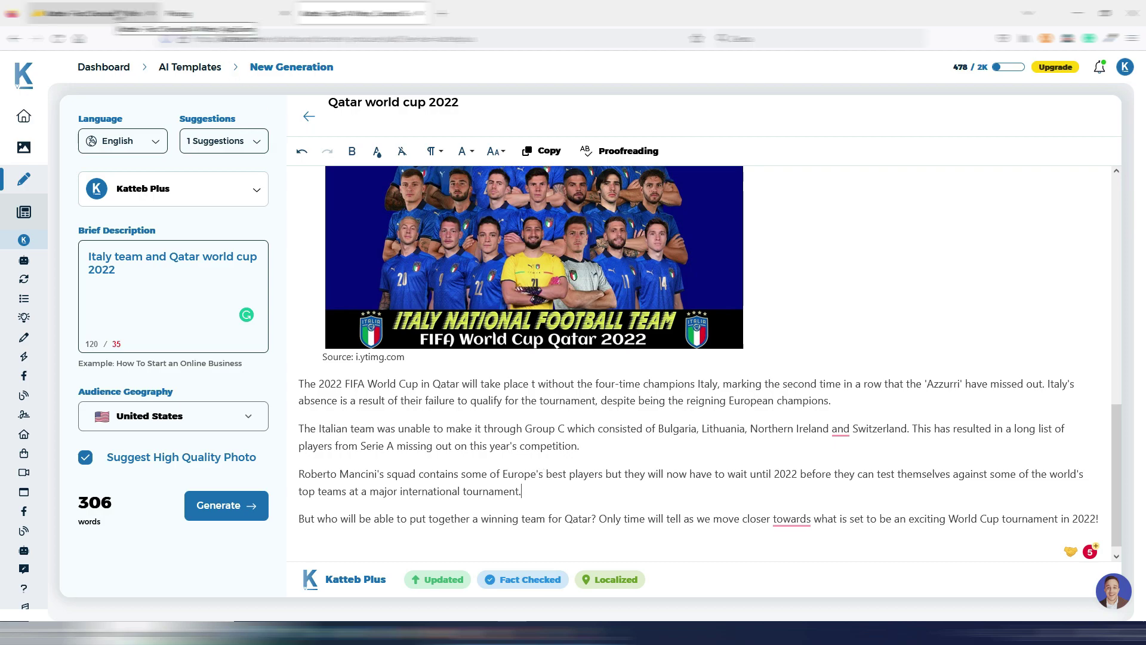
- Flip between the AppSumo tab and the article, ending on the AppSumo deal page via Ctrl+1
left_click(119, 13)
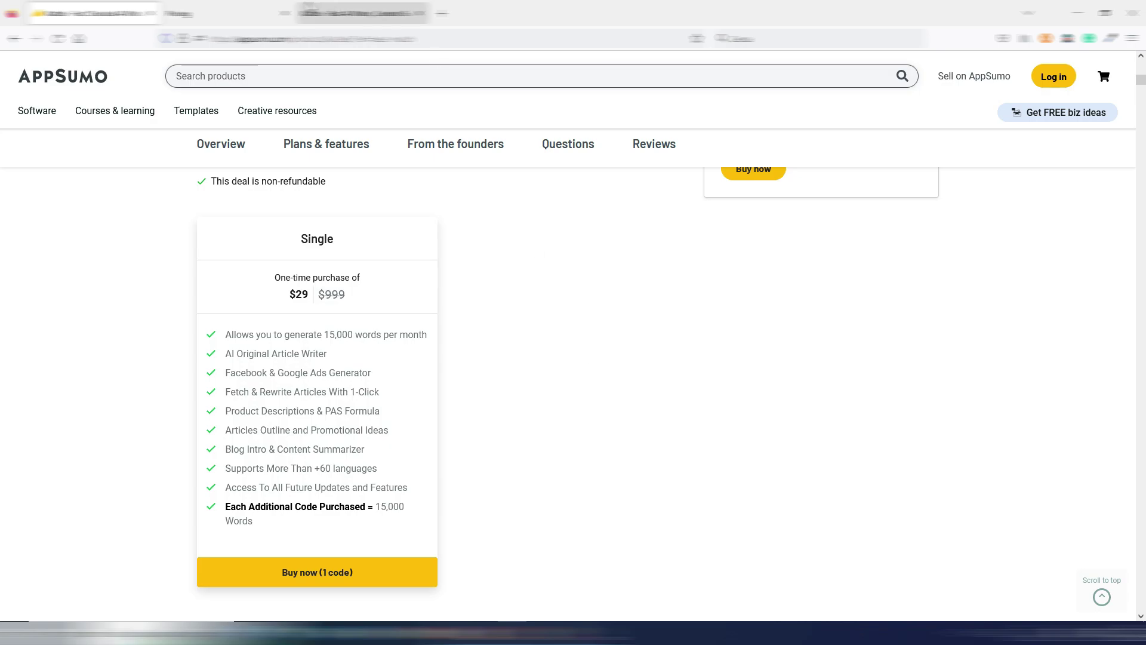
left_click(345, 17)
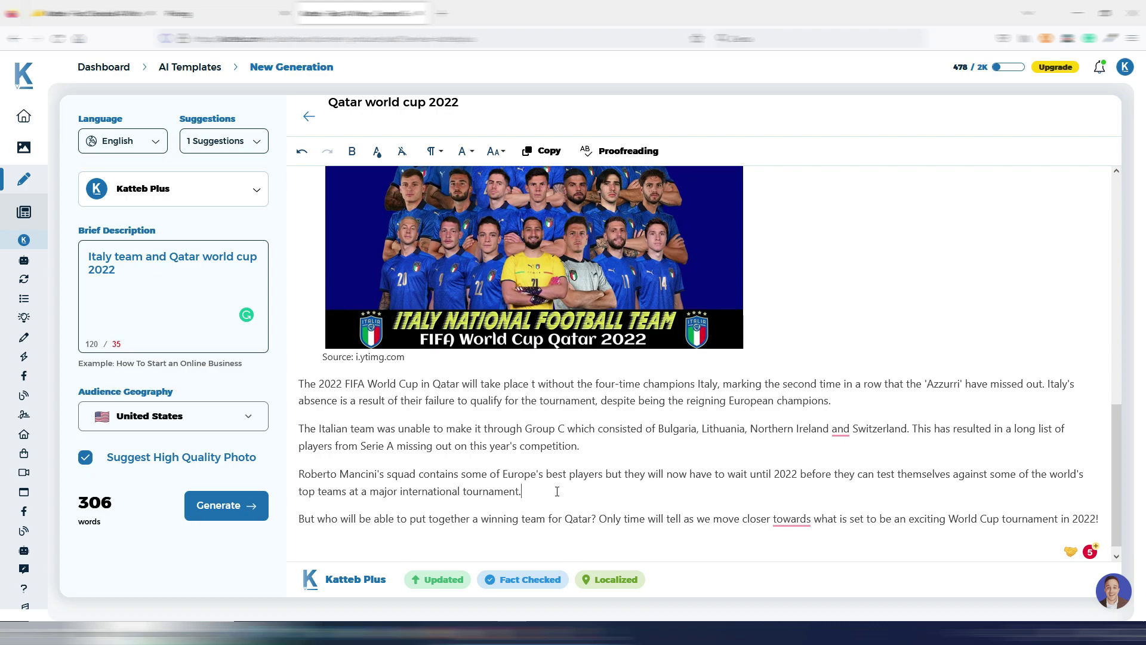
key("ctrl+1")
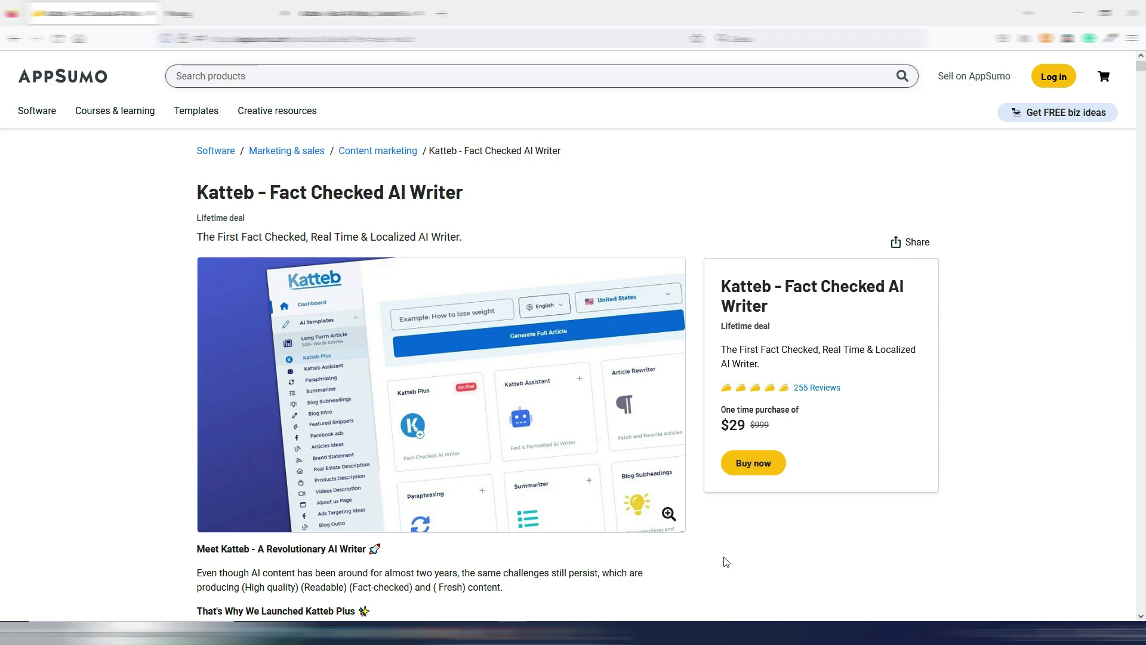
- Highlight Unlimited words on Katteb's Experts plan, then switch back to the article tab
left_click(227, 13)
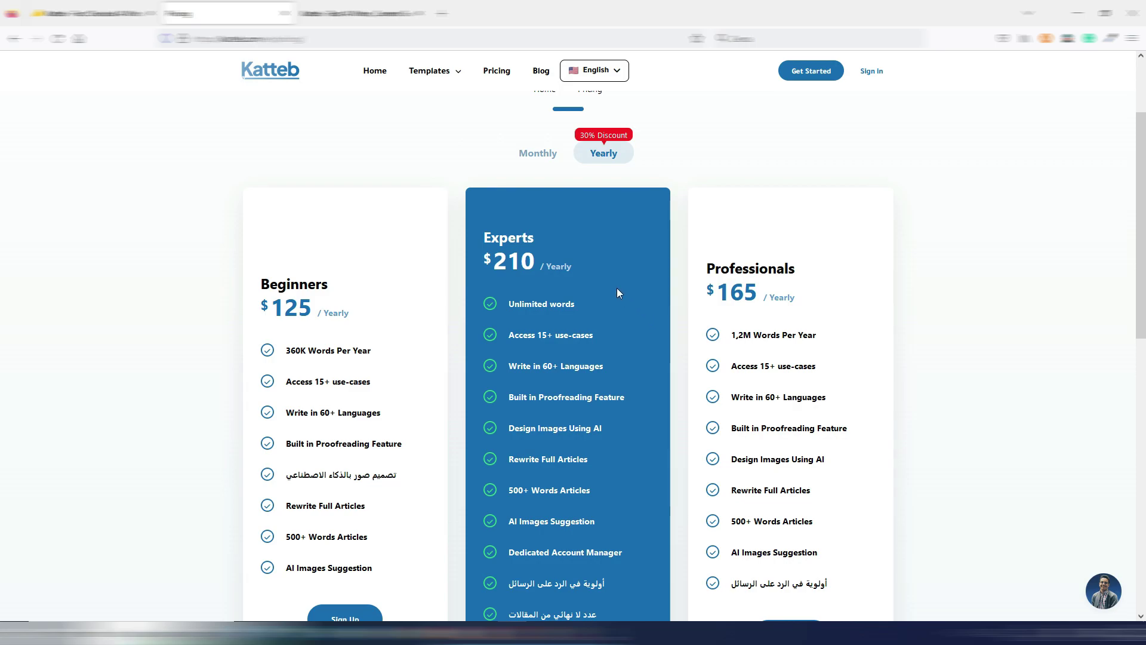
left_click_drag(512, 304, 601, 300)
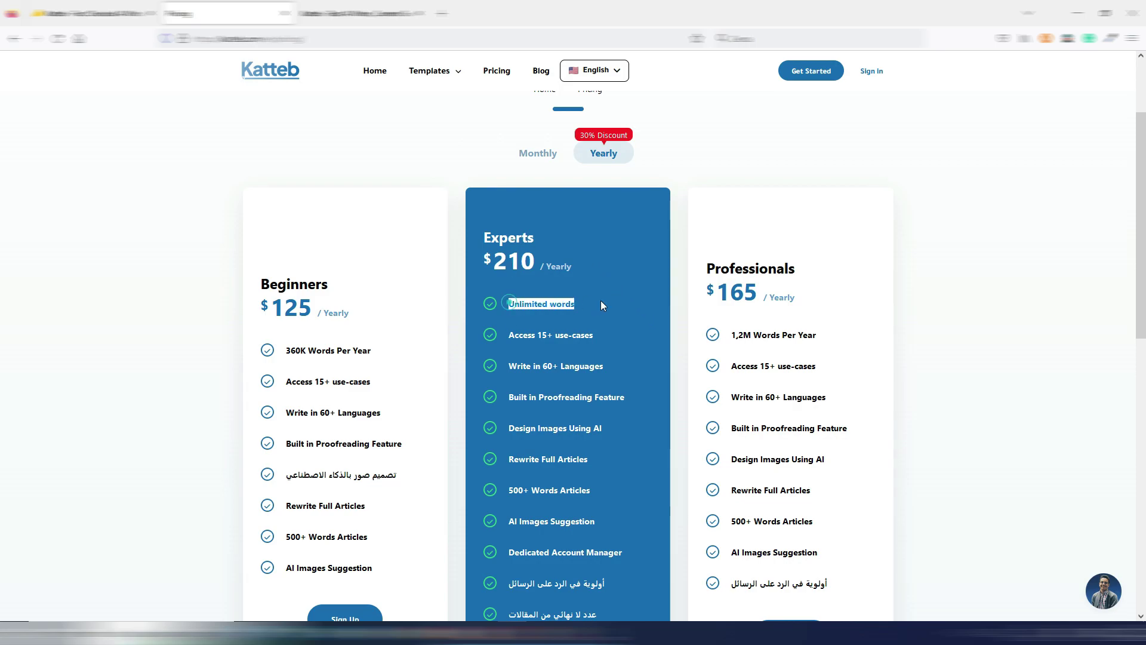
key("ctrl+Tab")
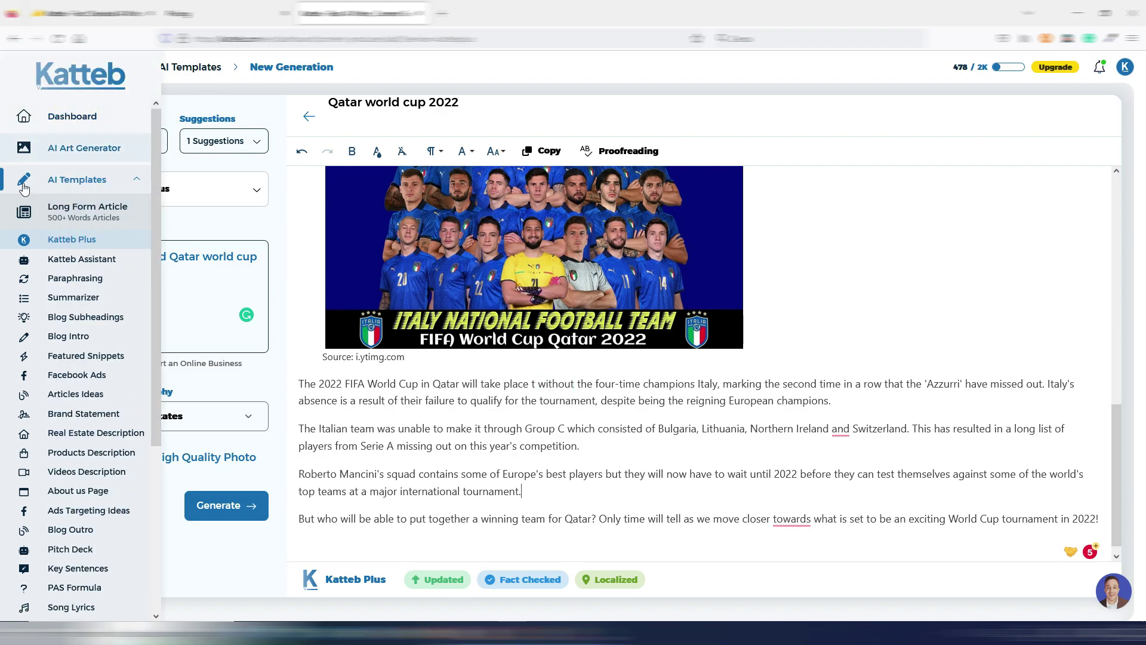
- Expand AI Templates in the sidebar and go to the Katteb dashboard
left_click(77, 176)
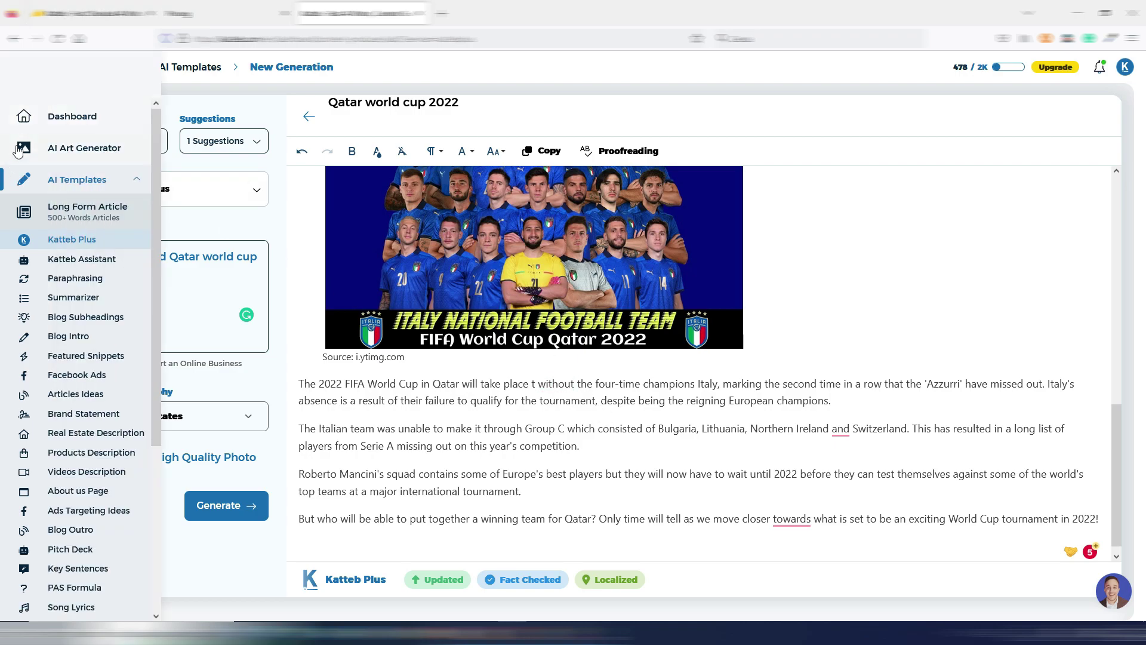
left_click(72, 112)
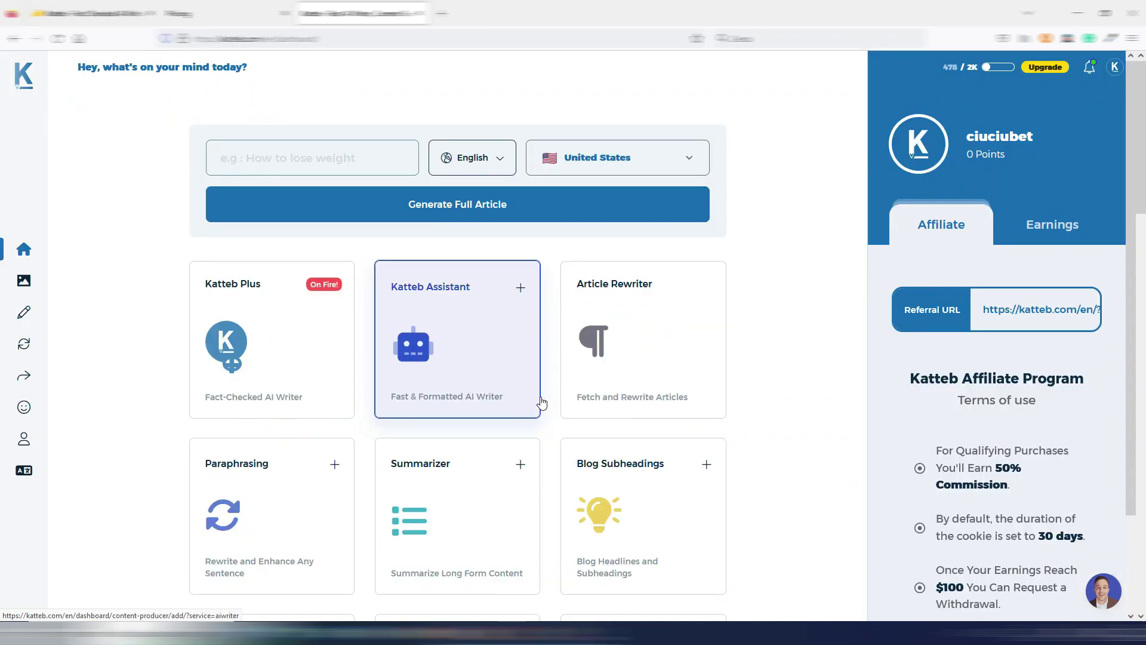
- Skim the Katteb dashboard's template cards, then switch to the $29 AppSumo lifetime-deal page
scroll(597, 388, "down", 8)
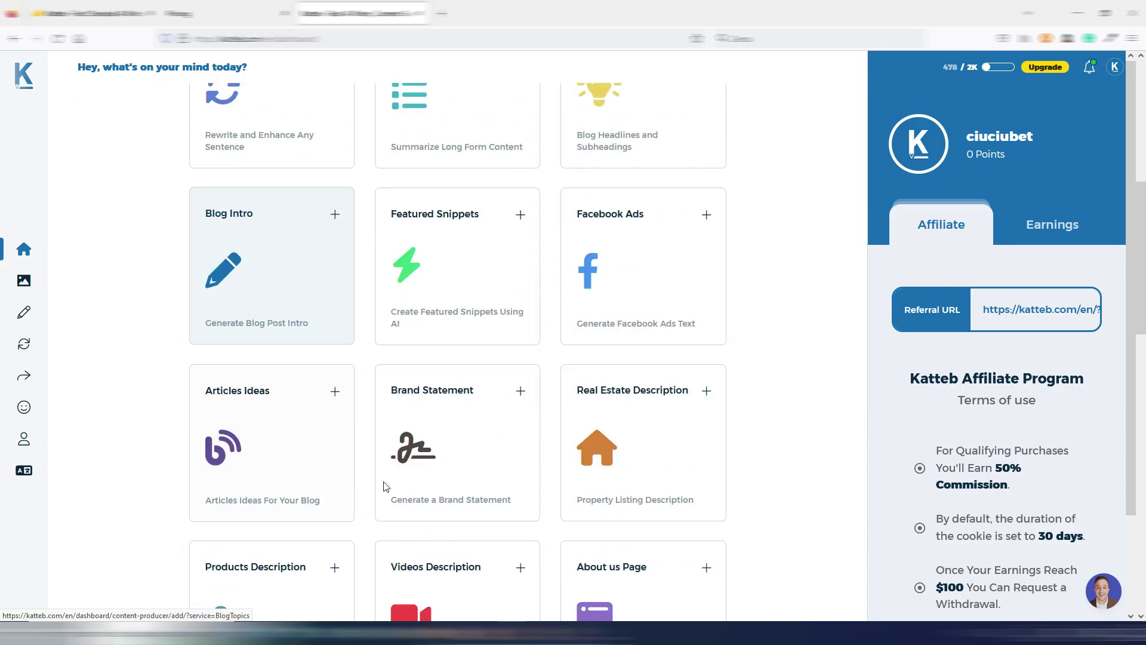
scroll(568, 268, "up", 6)
scroll(548, 224, "up", 2)
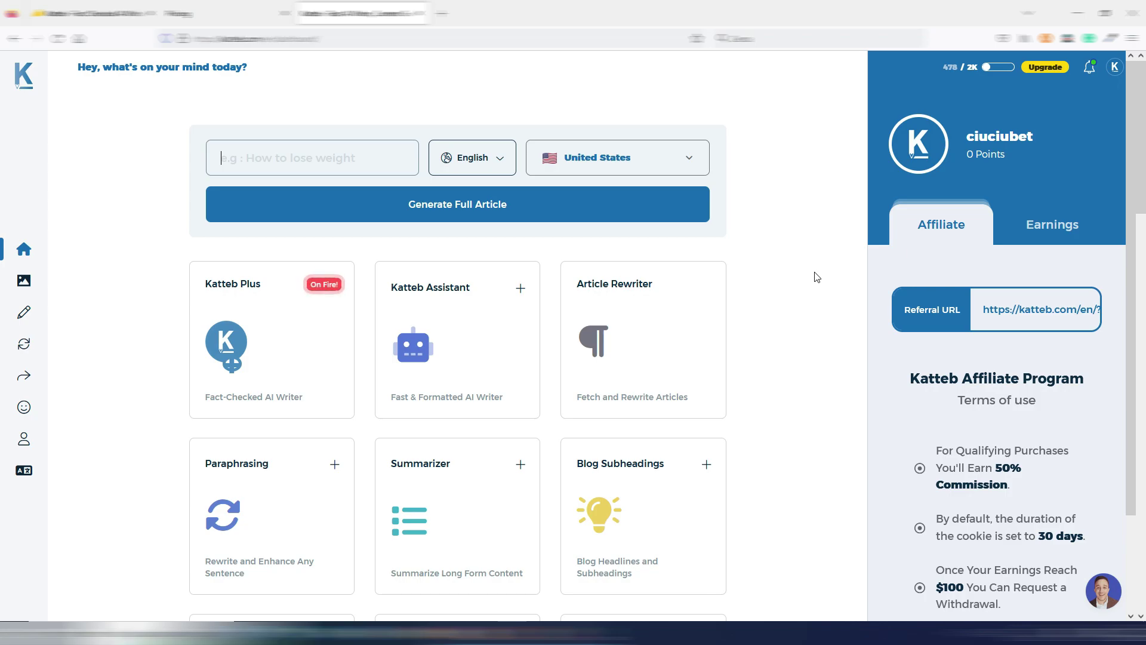
key("ctrl+shift+Tab")
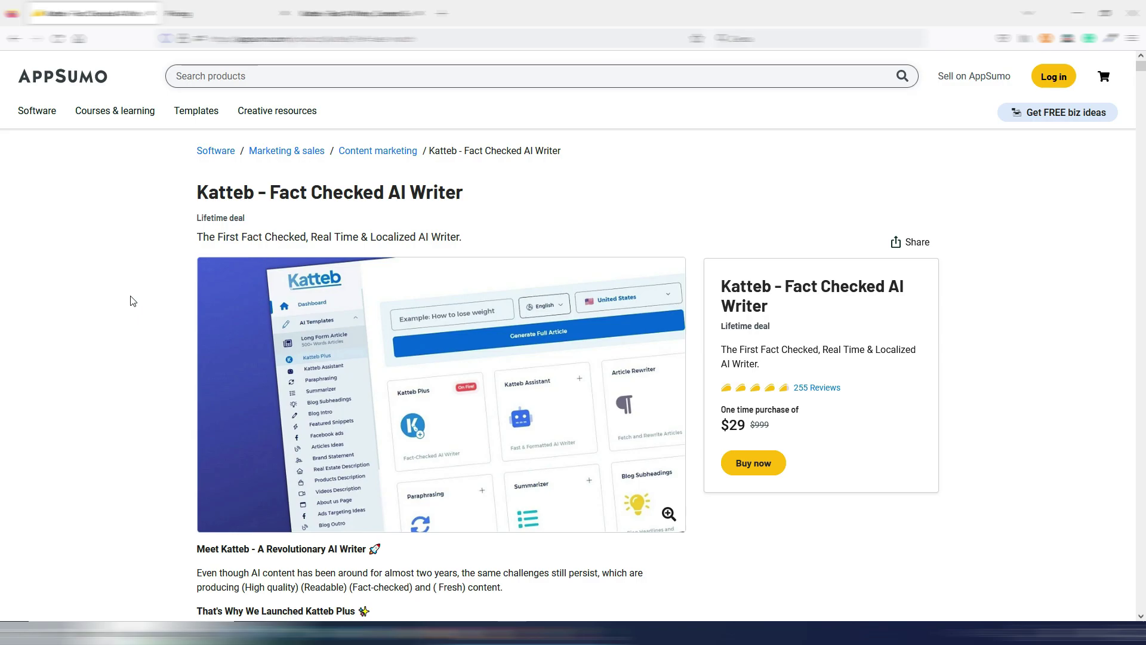